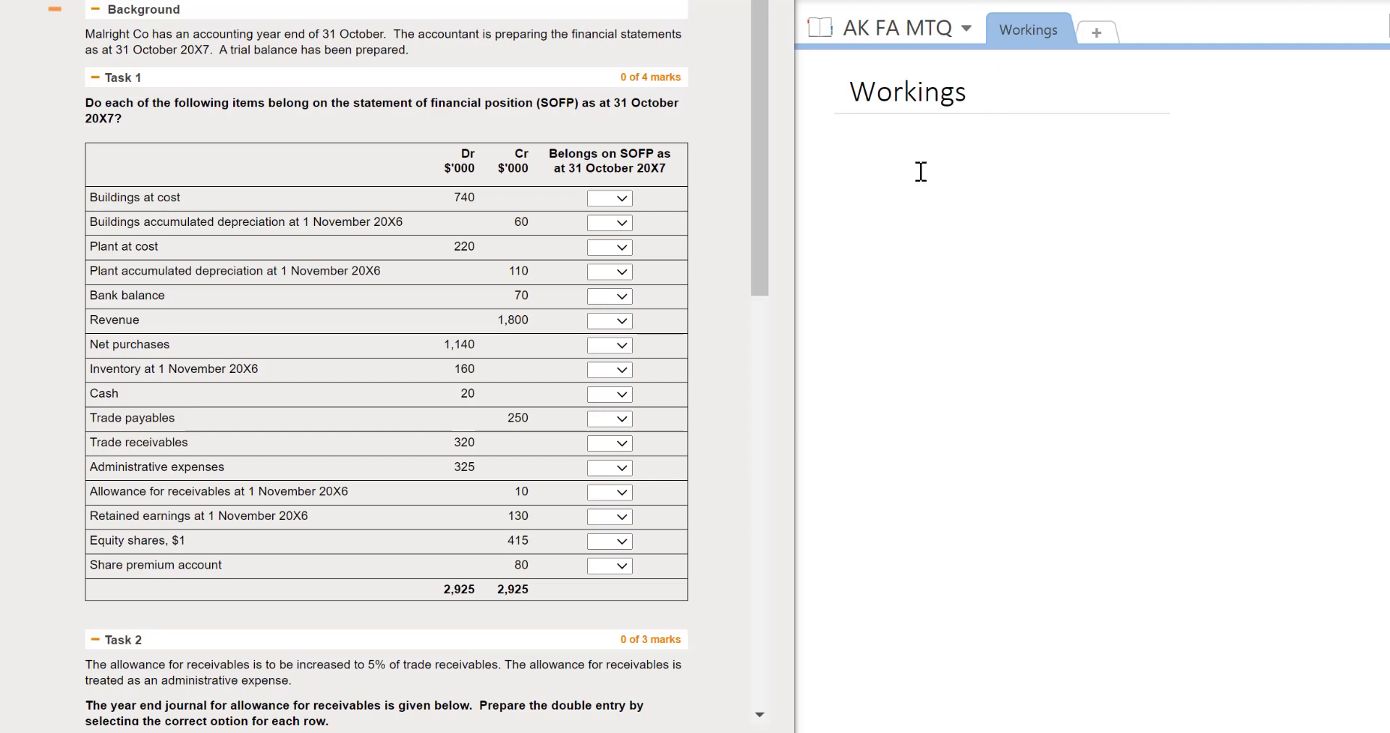
Step: In the 'Belongs on SOFP' column, mark Buildings at cost Yes, its accumulated depreciation No, Plant at cost Yes
{"action": "left_click", "coordinate": [621, 198]}
{"action": "left_click", "coordinate": [601, 289]}
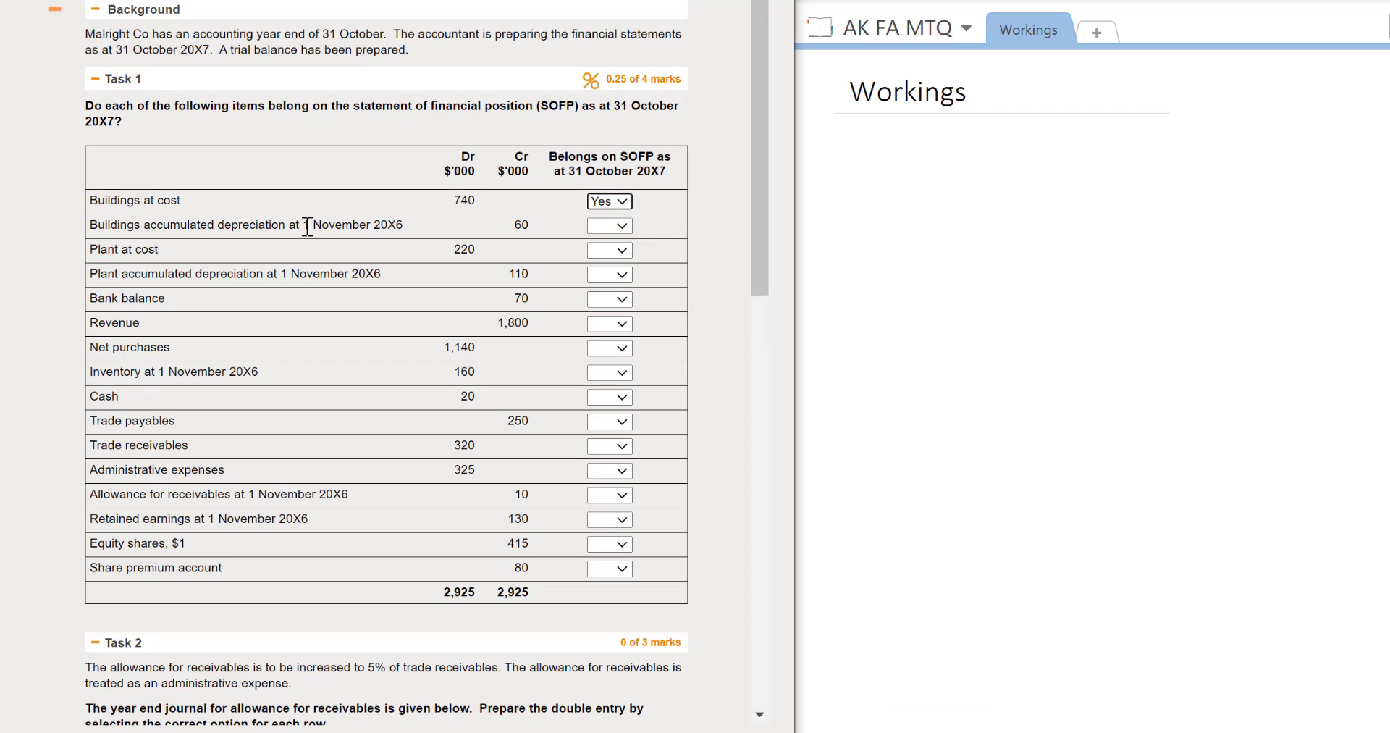
{"action": "left_click_drag", "start_coordinate": [303, 225], "coordinate": [403, 226]}
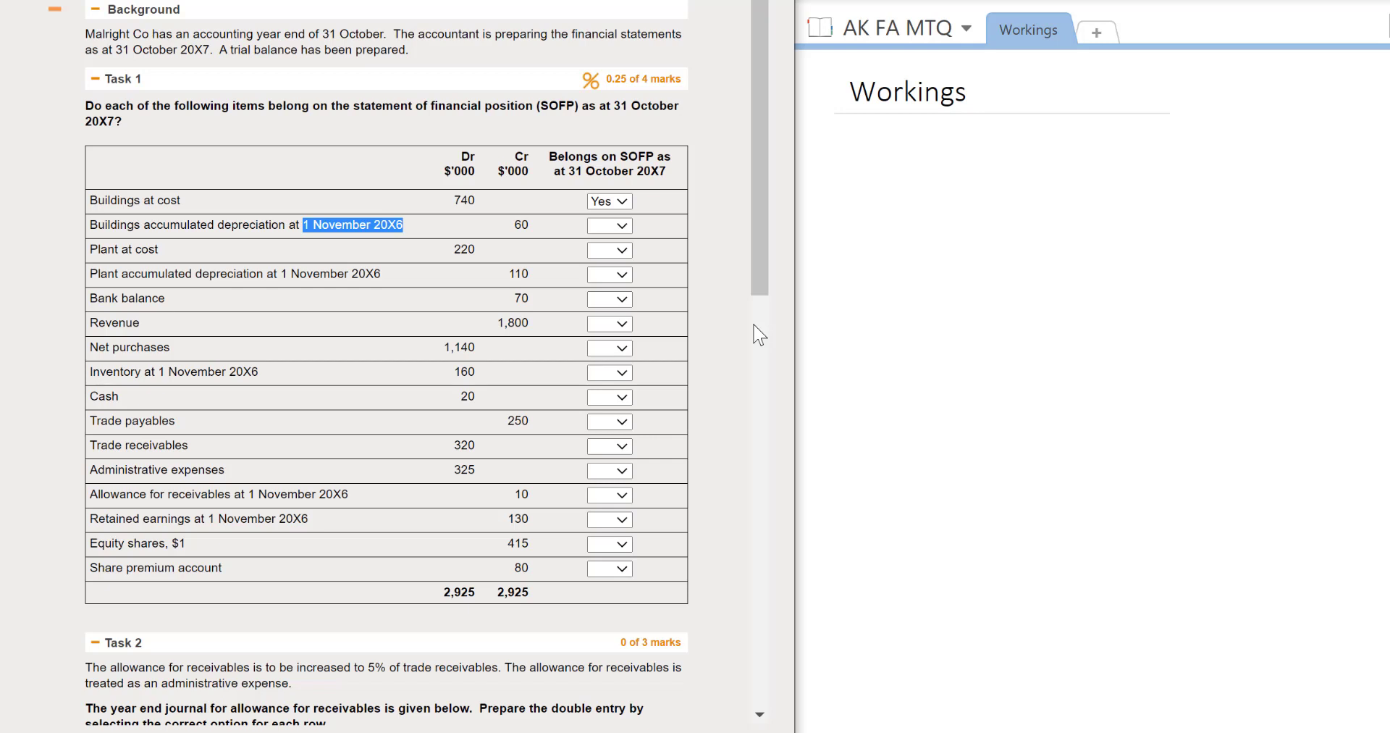
{"action": "left_click", "coordinate": [622, 233]}
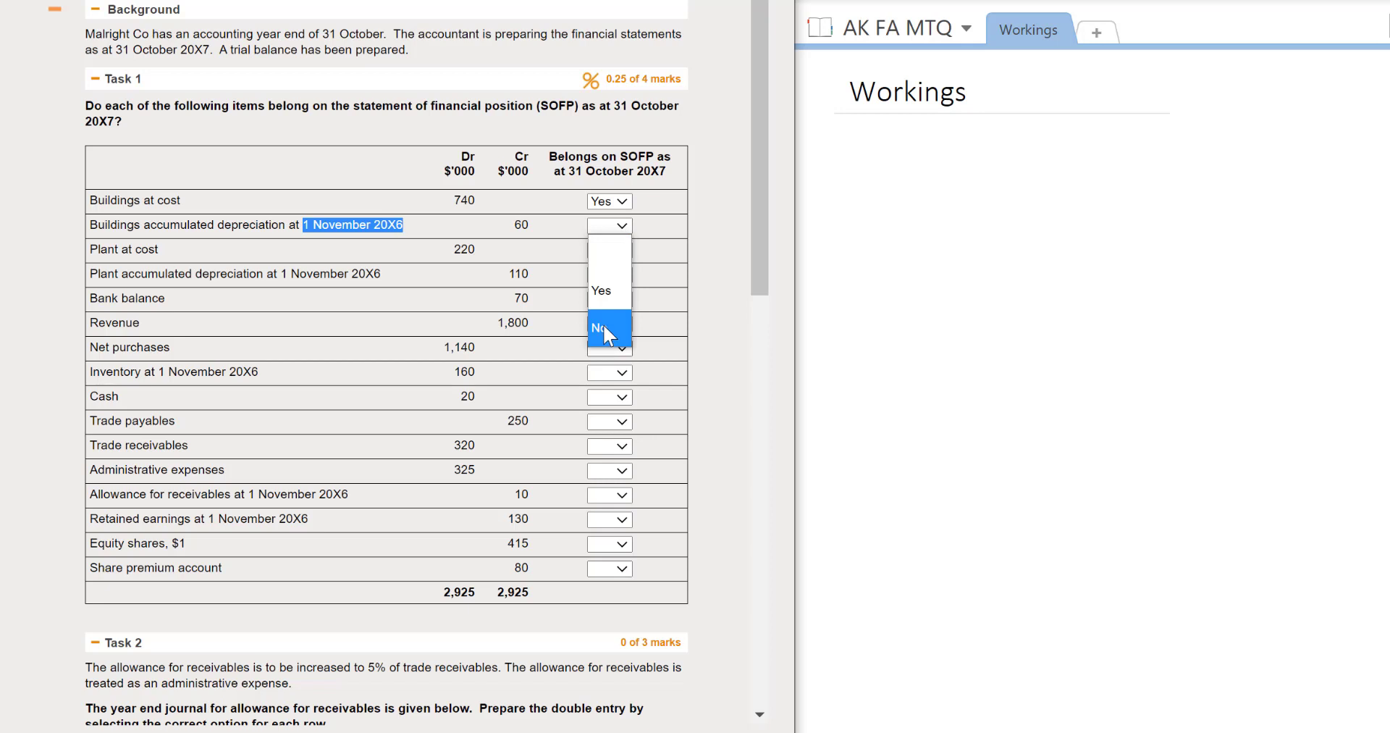
{"action": "left_click", "coordinate": [603, 324]}
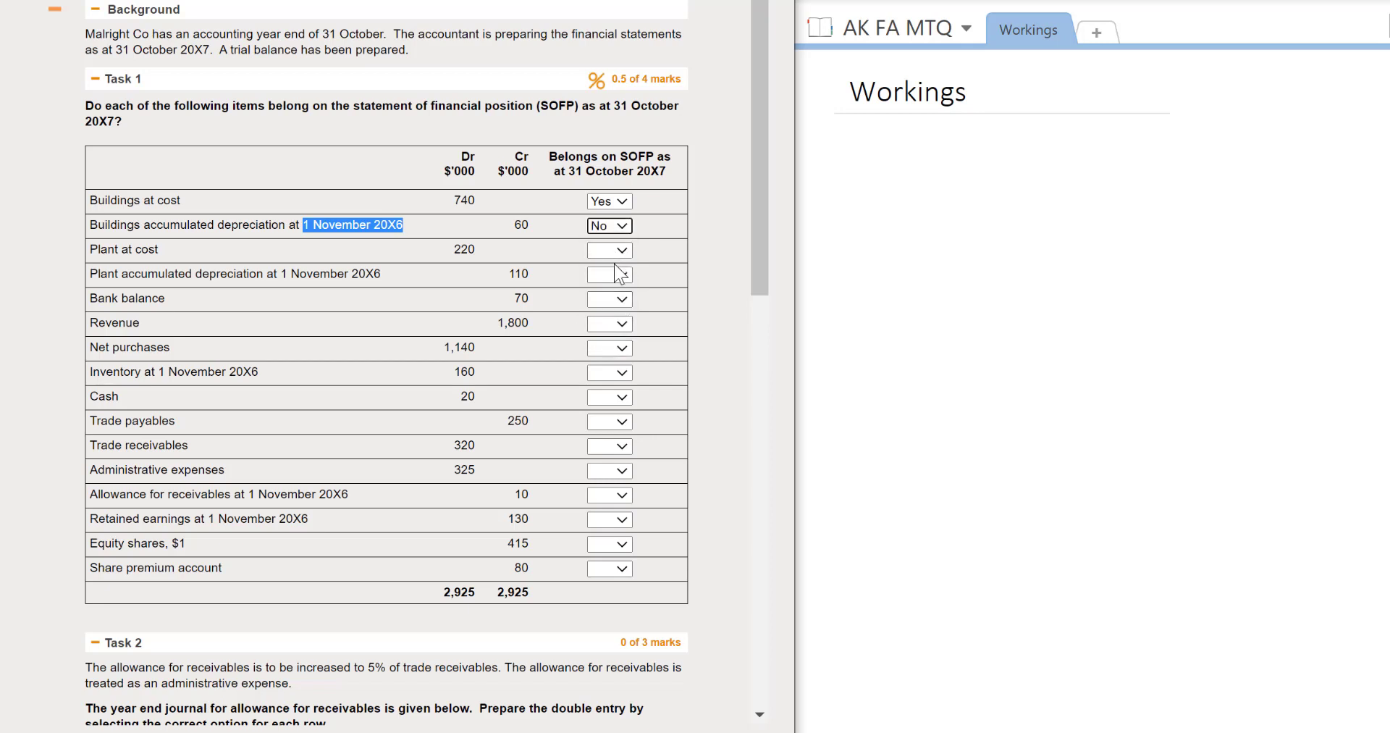
{"action": "left_click", "coordinate": [621, 253]}
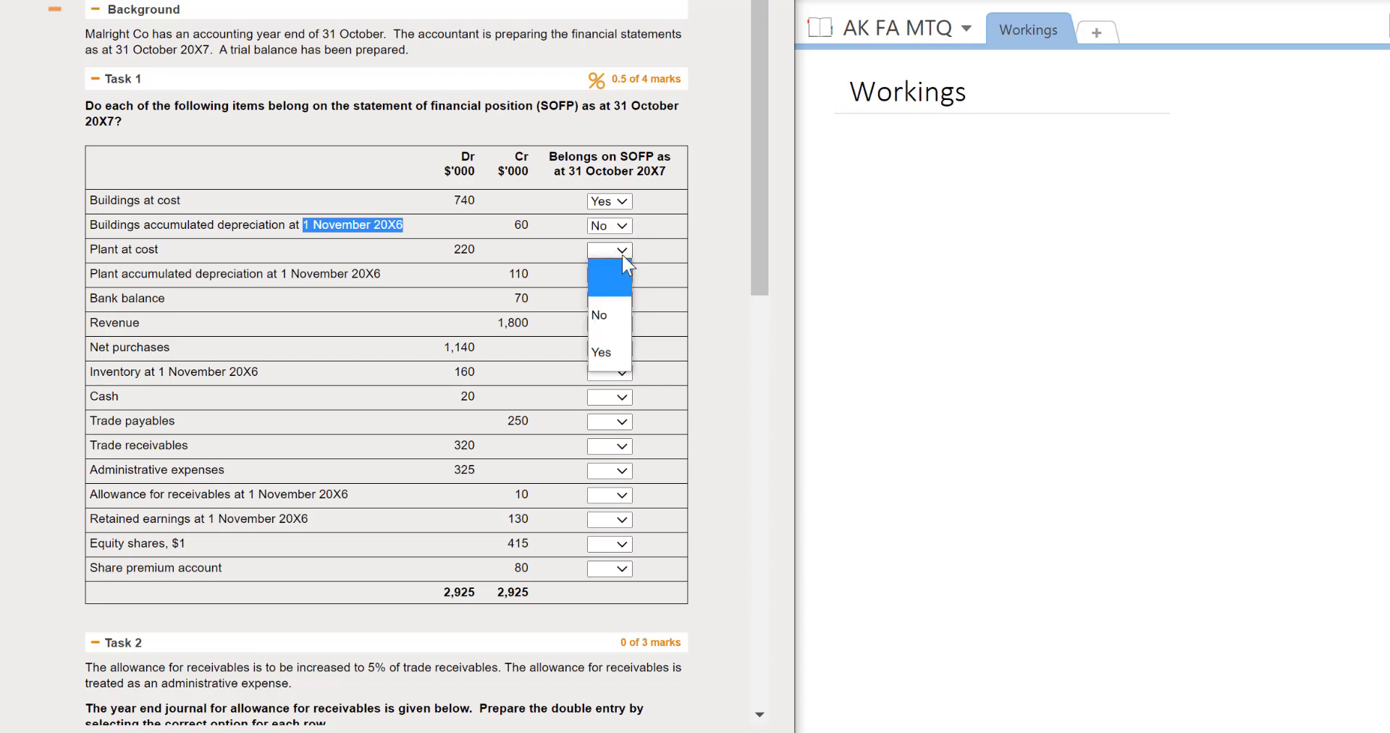
{"action": "left_click", "coordinate": [594, 353]}
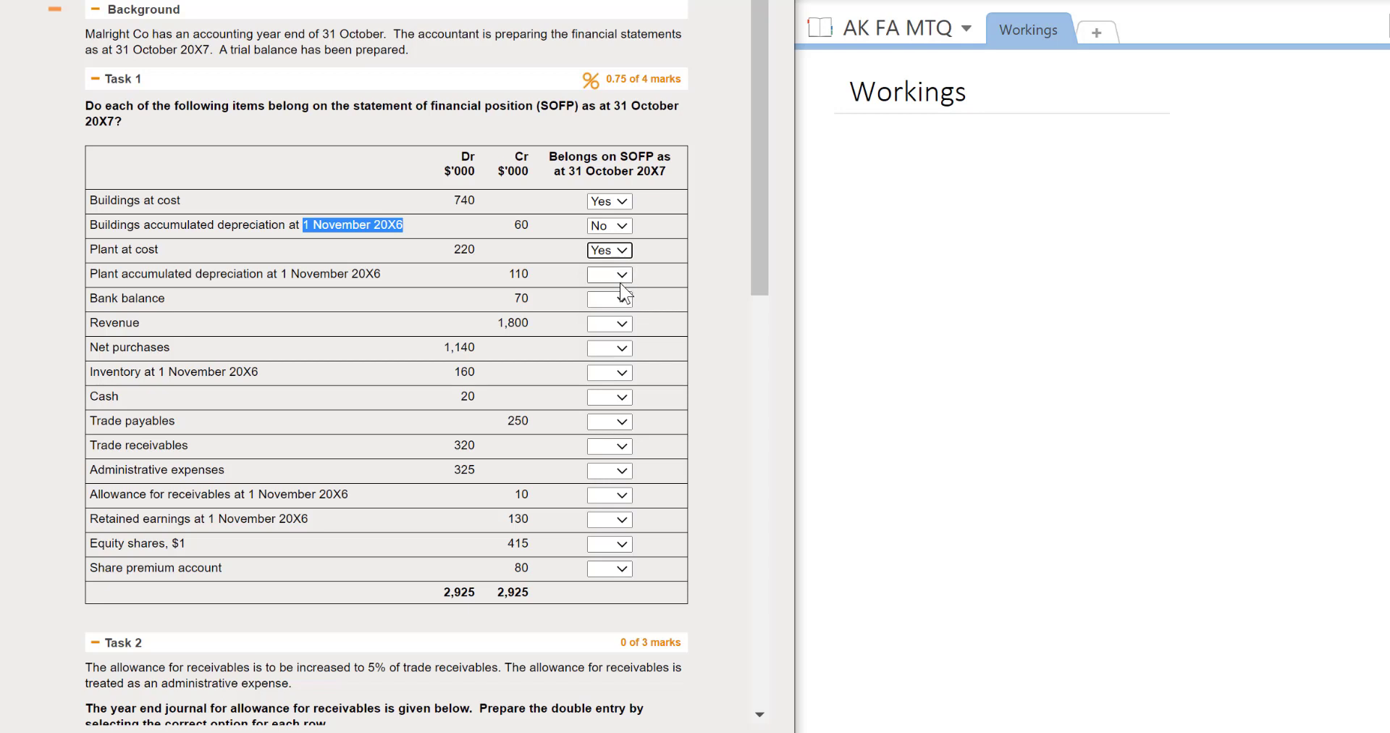
{"action": "left_click_drag", "start_coordinate": [281, 273], "coordinate": [391, 277]}
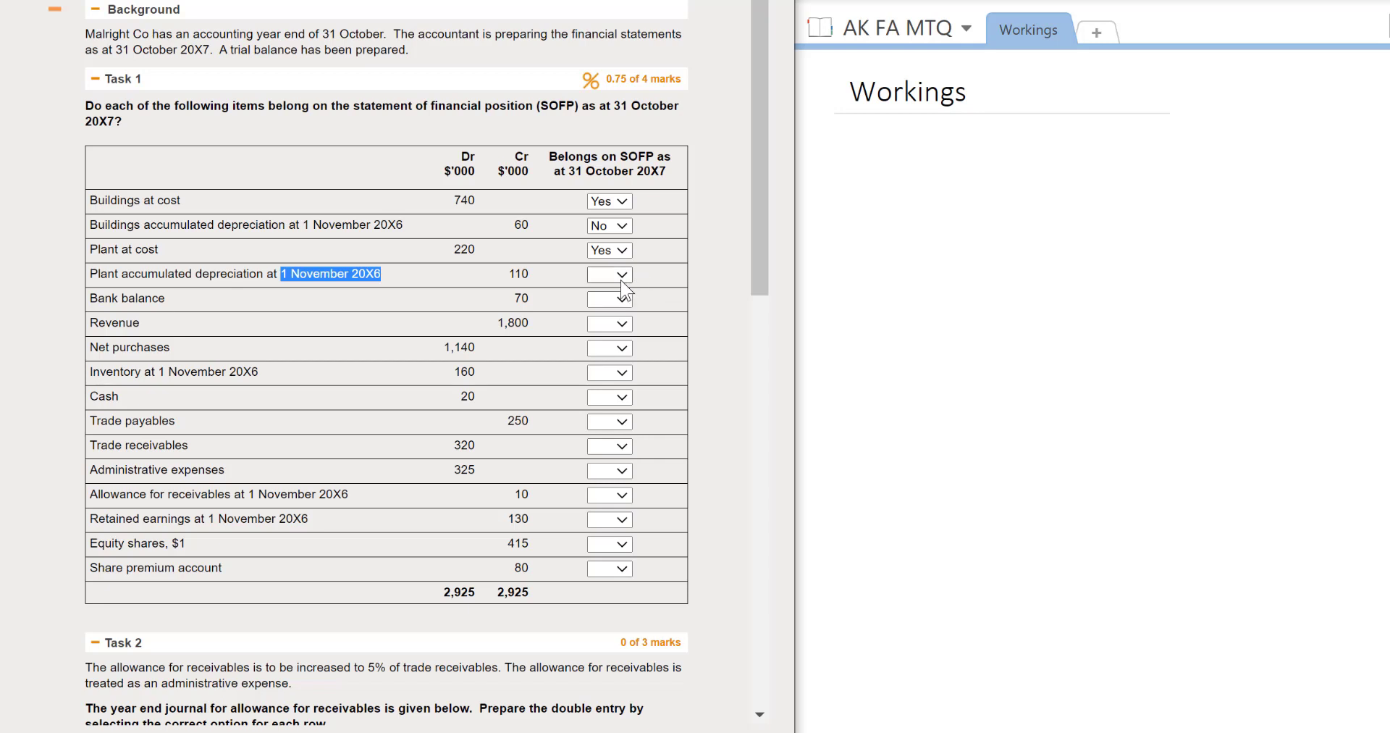
Step: Mark Plant accumulated depreciation as No and Bank balance as Yes
{"action": "left_click", "coordinate": [621, 279]}
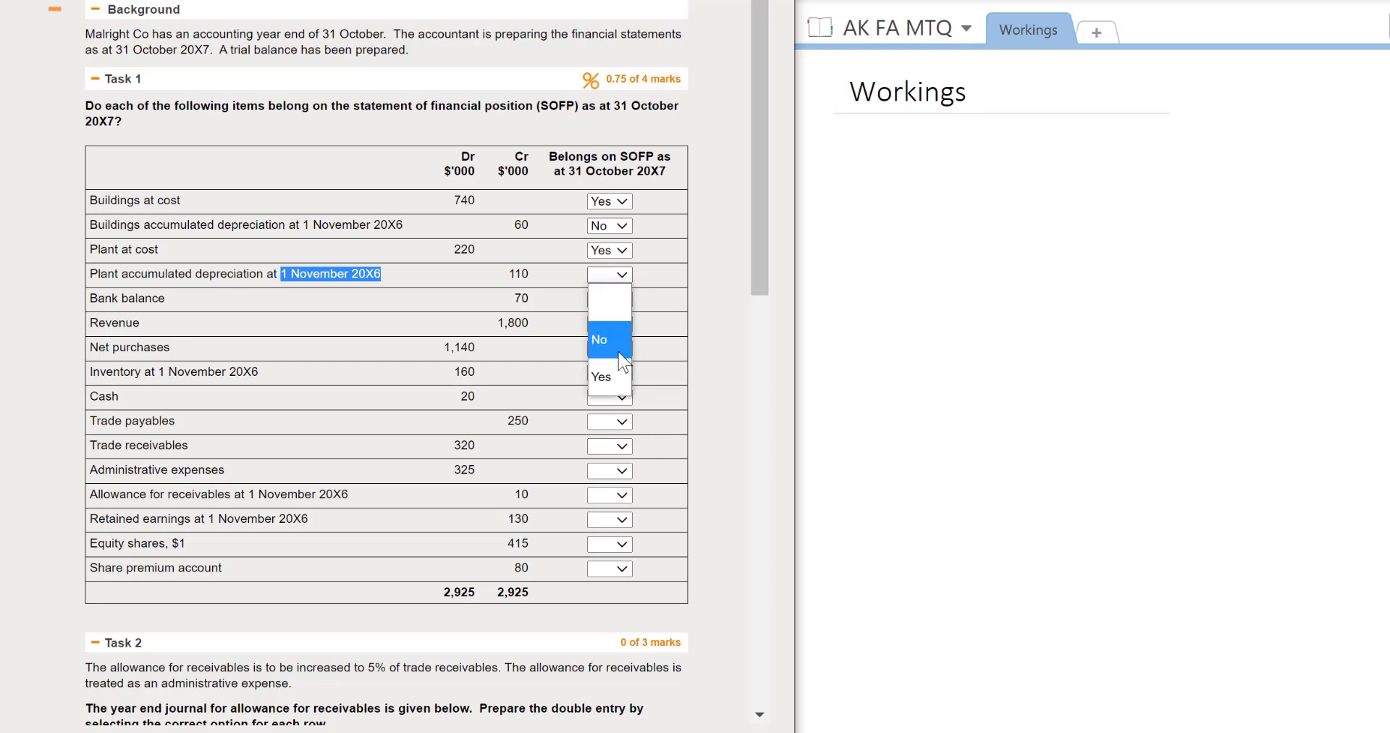
{"action": "left_click", "coordinate": [623, 358]}
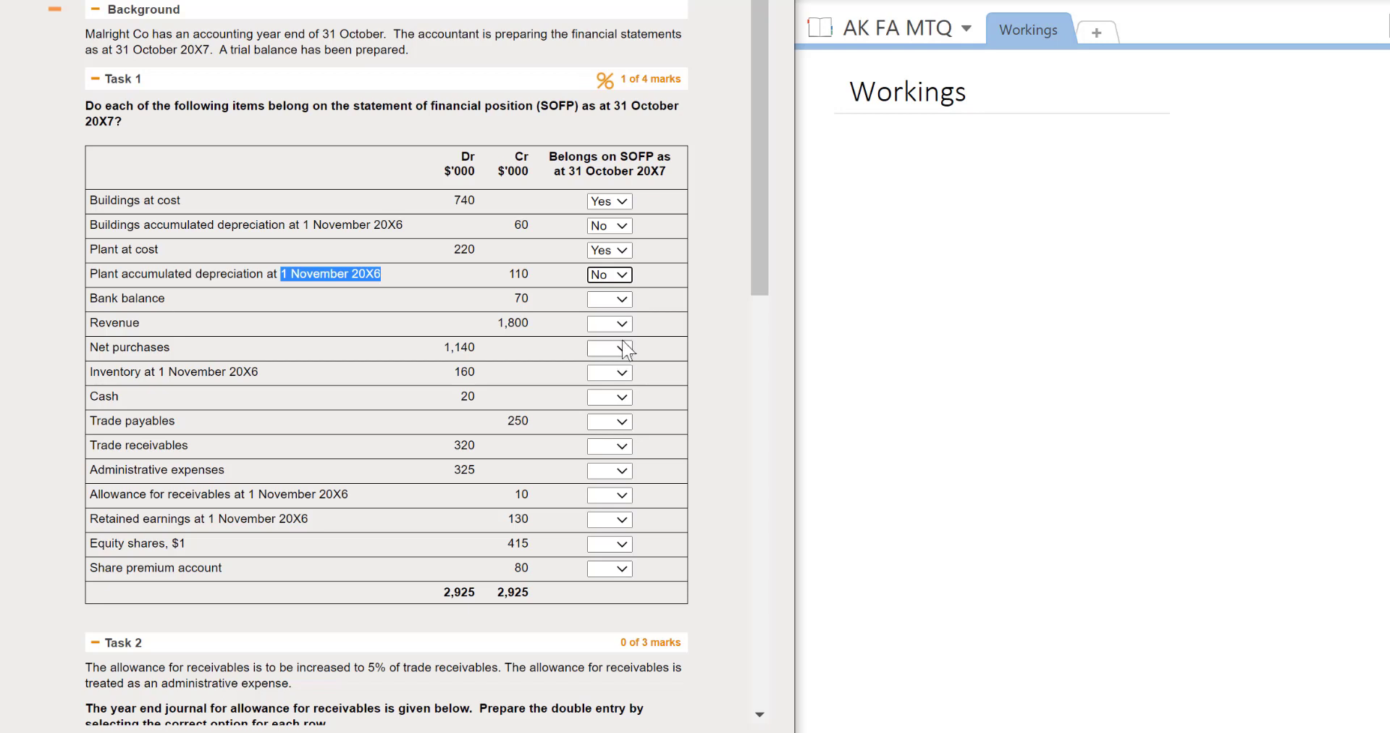
{"action": "left_click", "coordinate": [622, 304]}
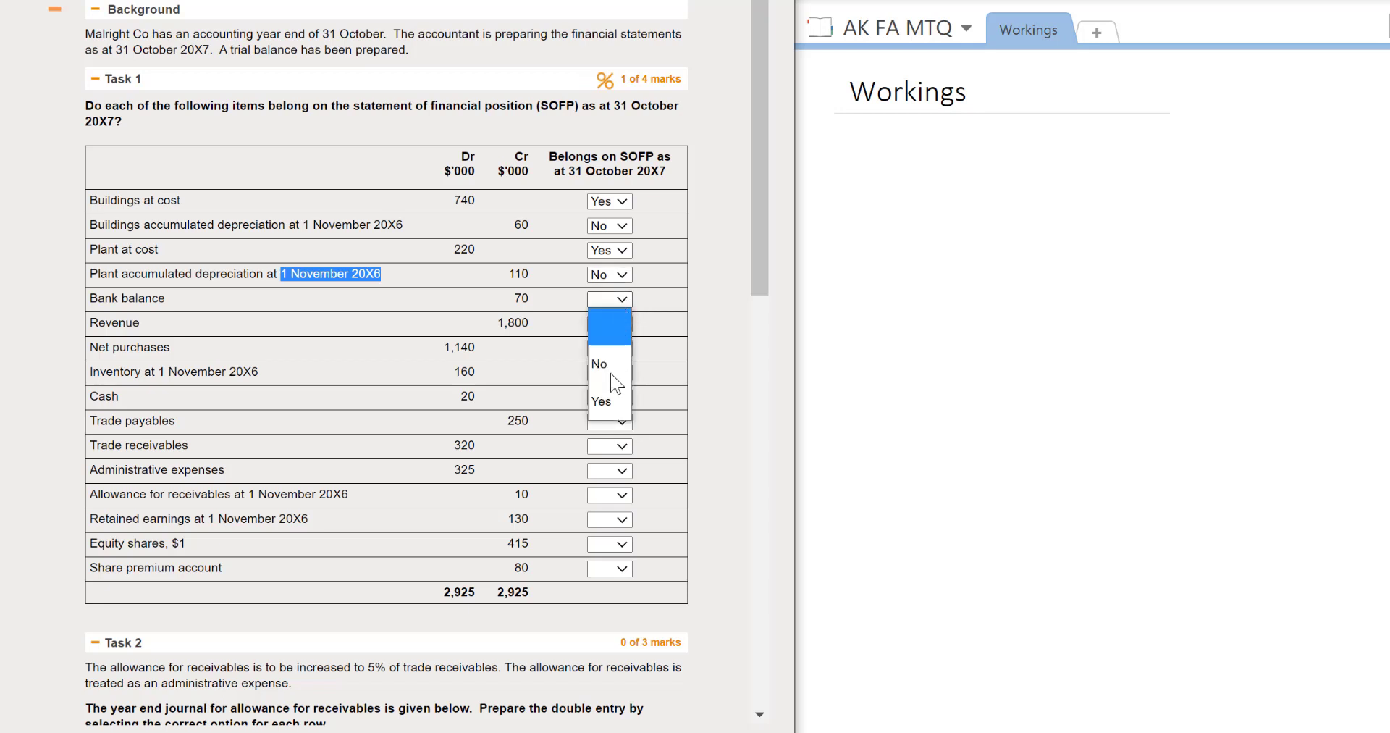
{"action": "left_click", "coordinate": [607, 397]}
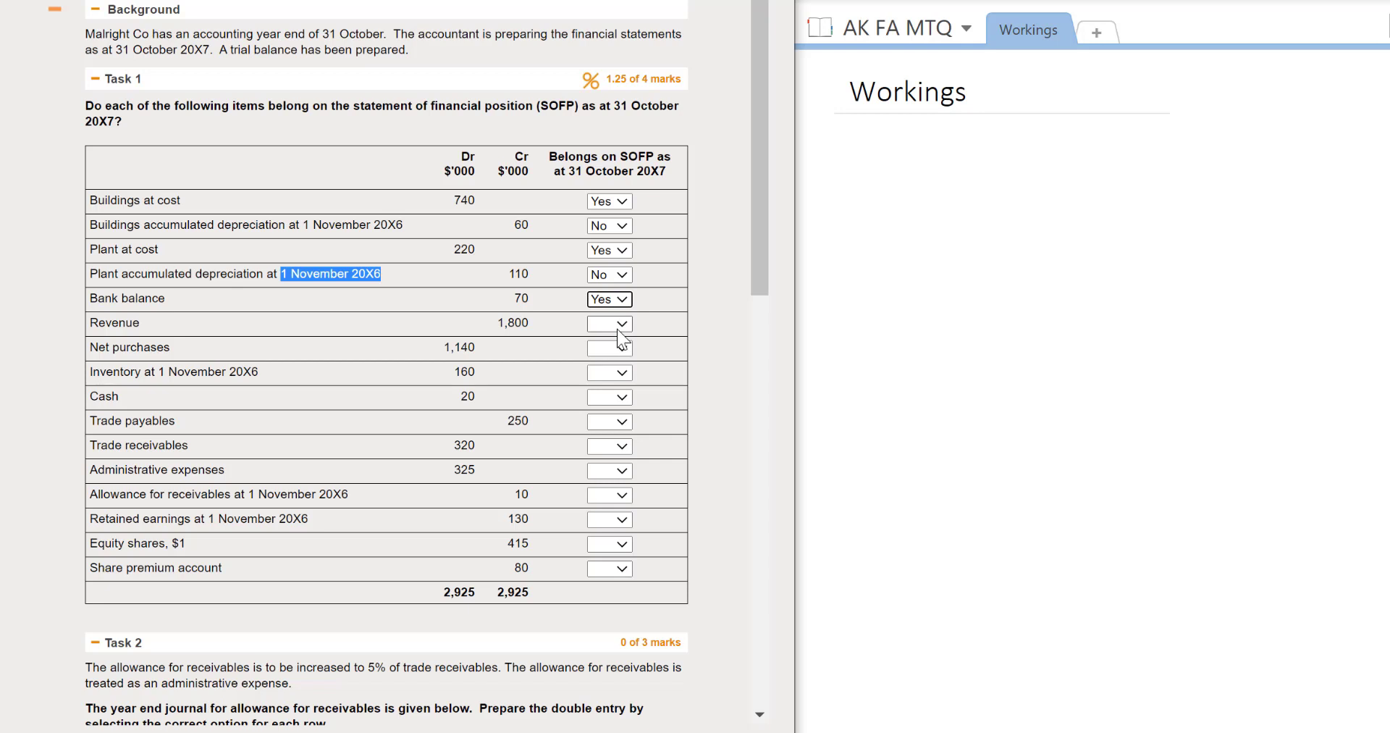
Step: Mark Revenue and Net purchases as not belonging on the SOFP (No)
{"action": "left_click", "coordinate": [617, 327]}
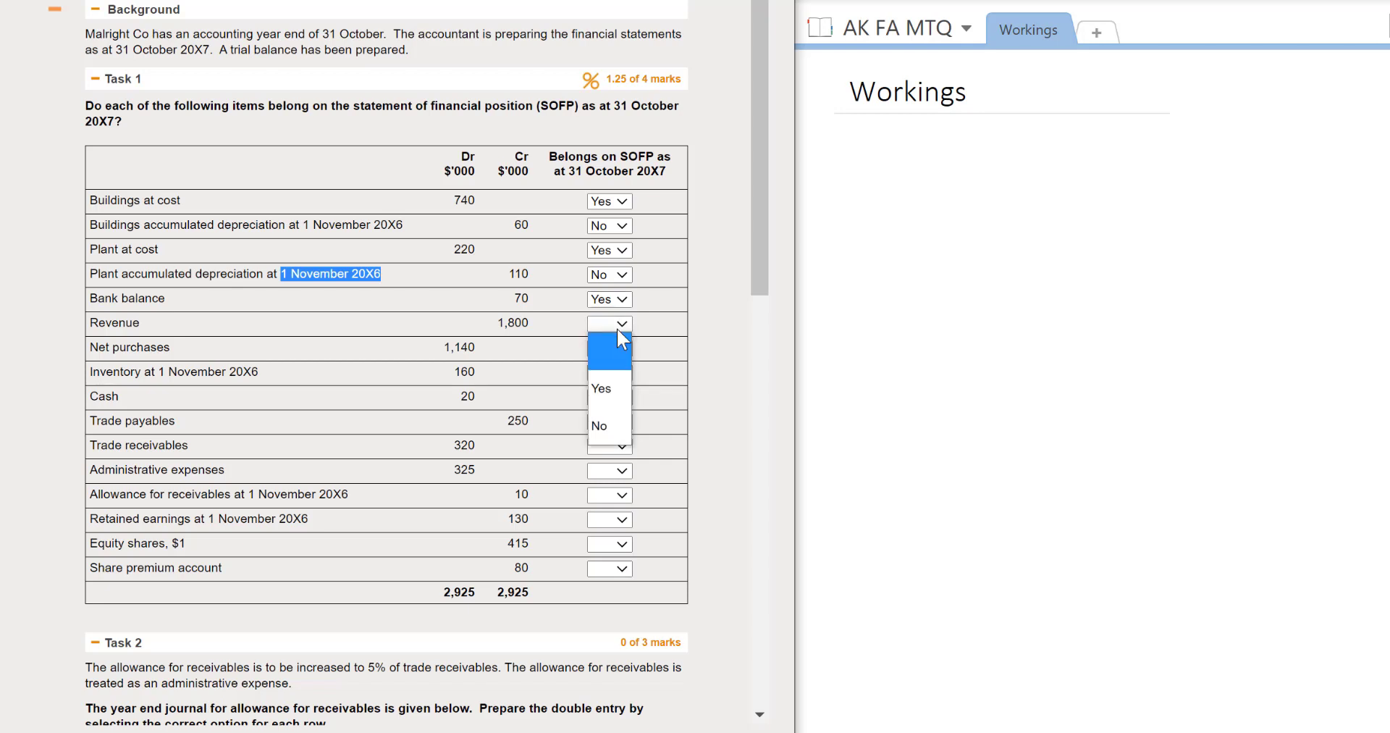
{"action": "left_click", "coordinate": [613, 431]}
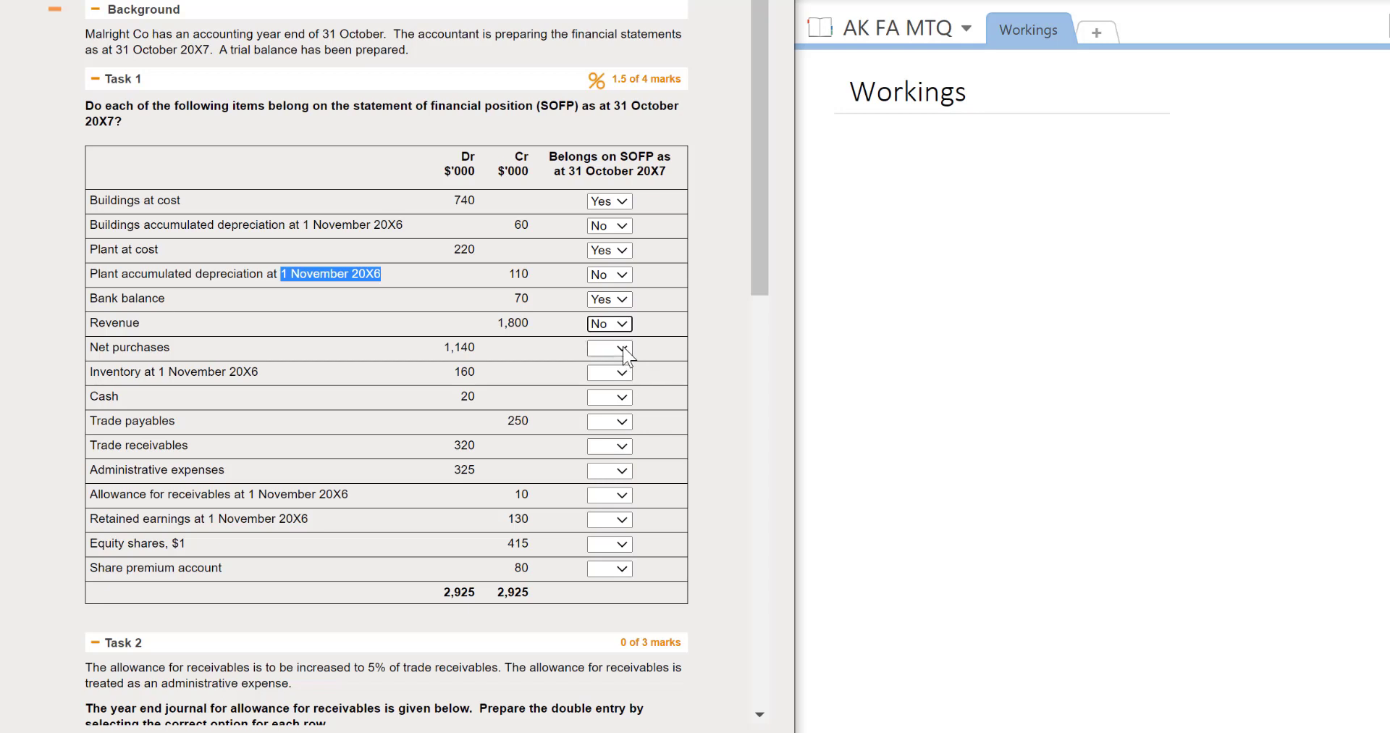
{"action": "left_click", "coordinate": [623, 348]}
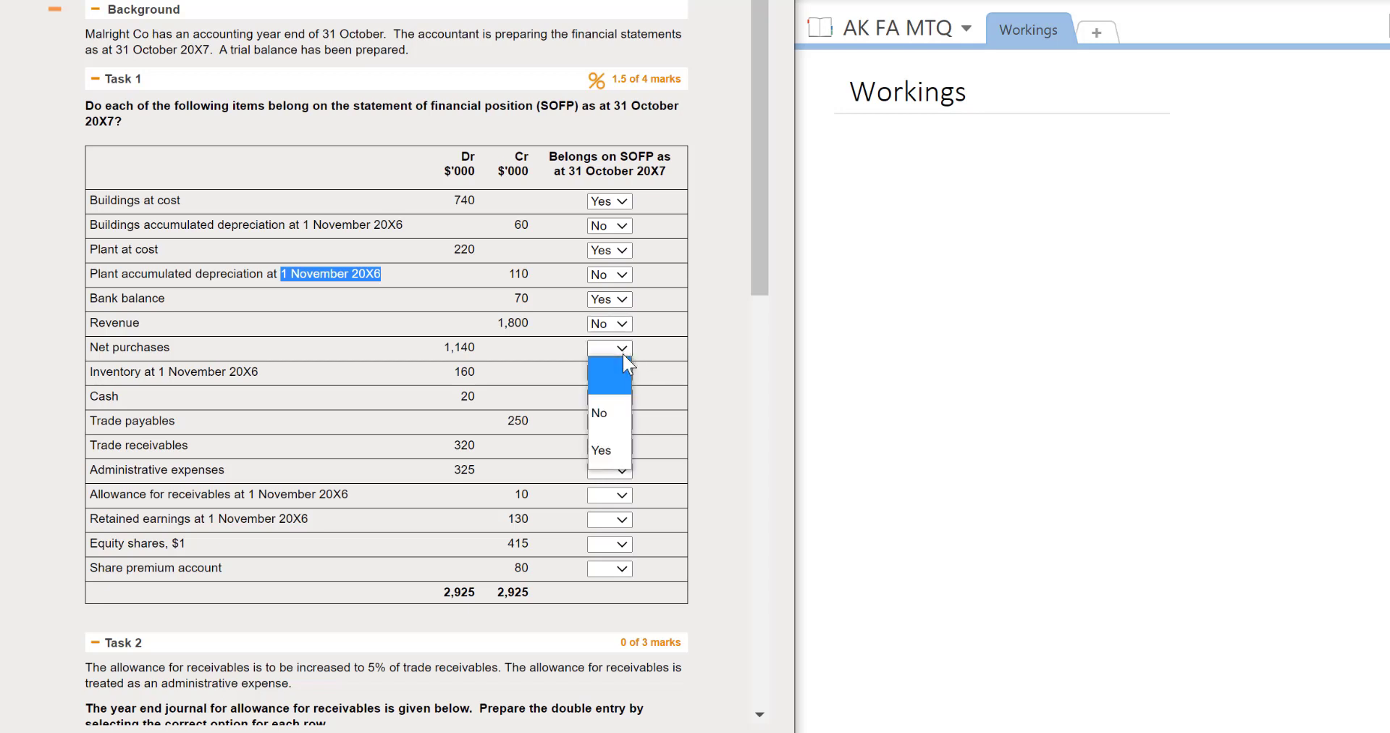
{"action": "left_click", "coordinate": [612, 430]}
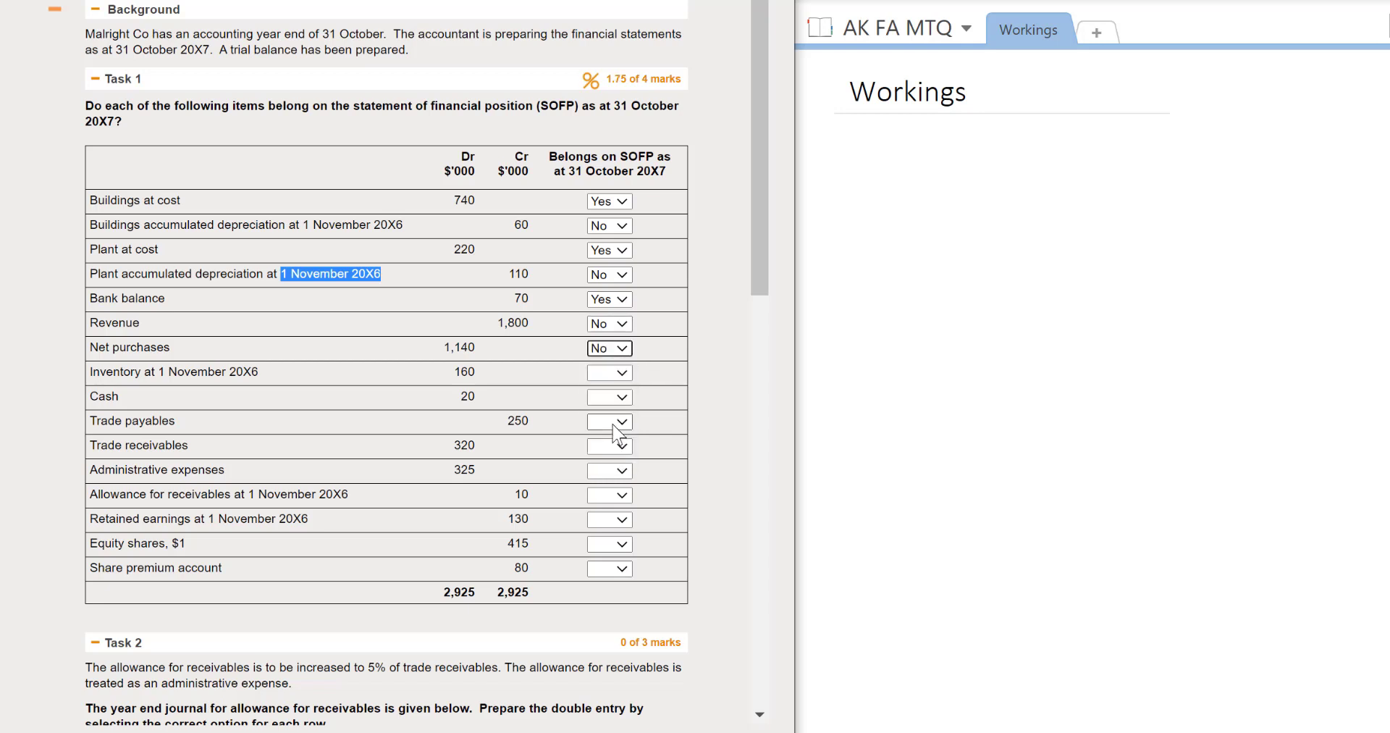
{"action": "left_click_drag", "start_coordinate": [161, 372], "coordinate": [259, 376]}
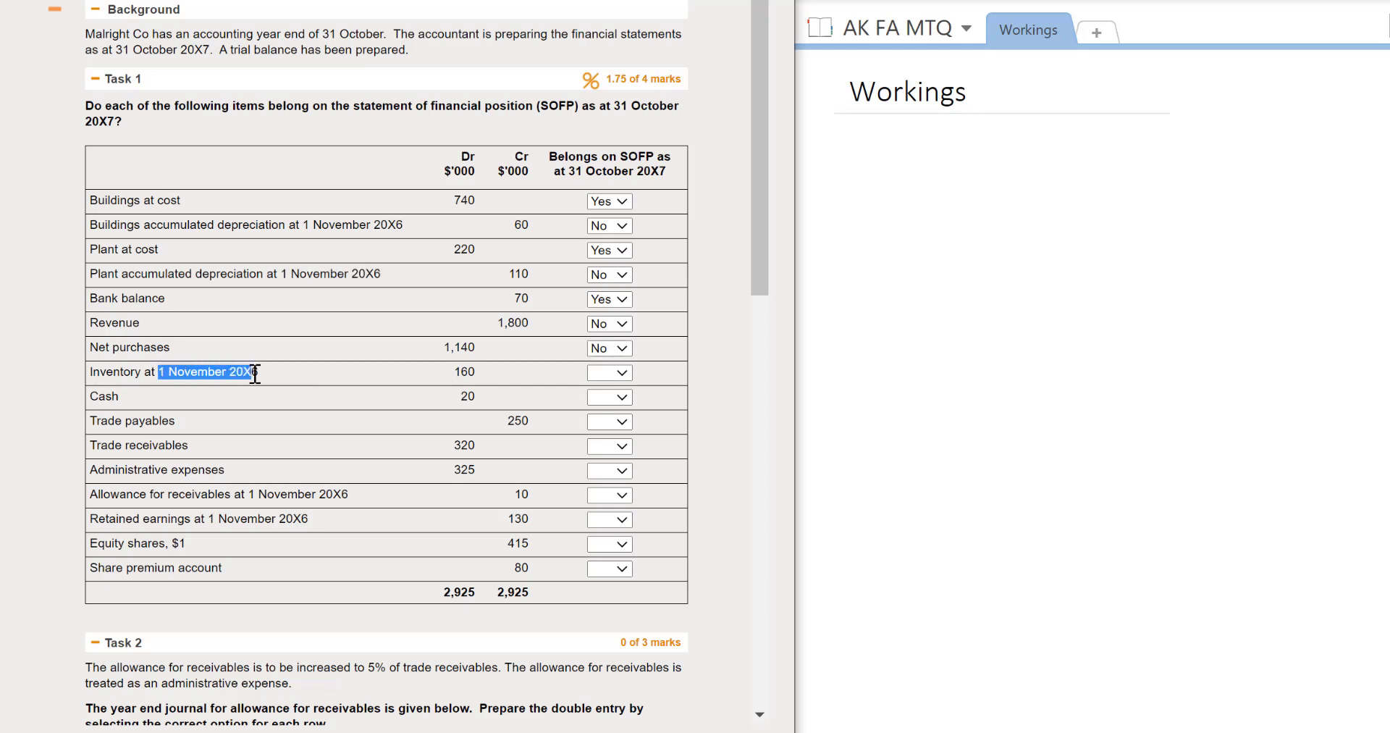
Step: Mark Inventory at 1 November 20X6 as No and Cash as Yes
{"action": "left_click", "coordinate": [622, 374]}
{"action": "left_click", "coordinate": [605, 449]}
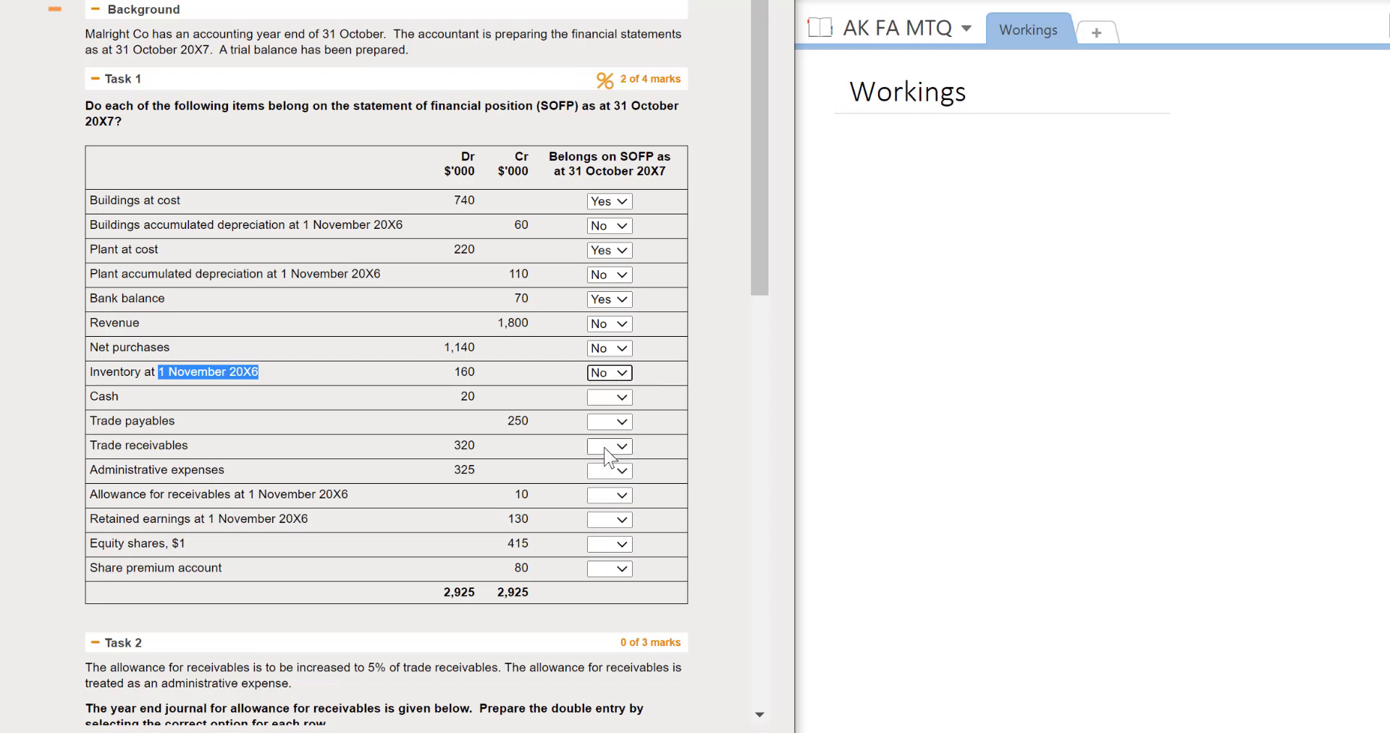
{"action": "left_click", "coordinate": [610, 401]}
{"action": "left_click", "coordinate": [608, 499]}
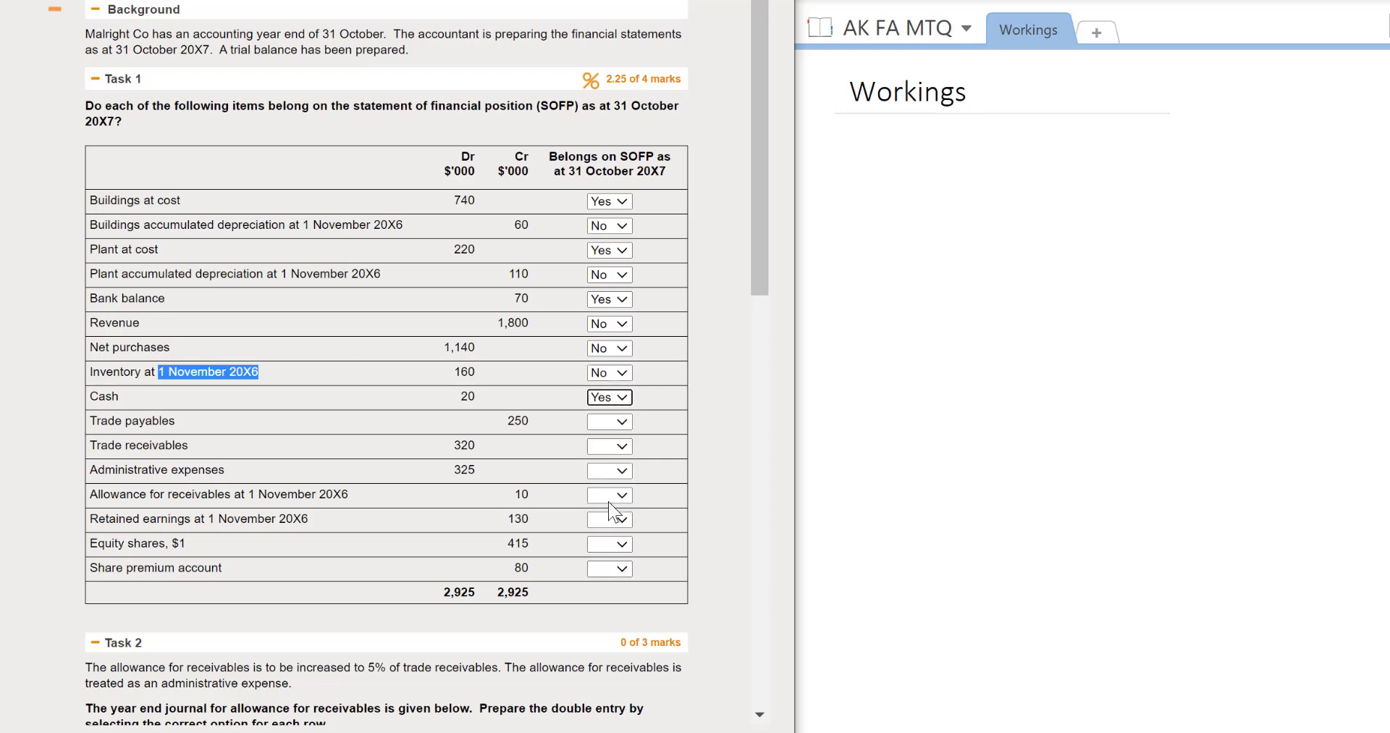
Step: Mark Trade payables and Trade receivables Yes, and Administrative expenses No
{"action": "left_click", "coordinate": [611, 426]}
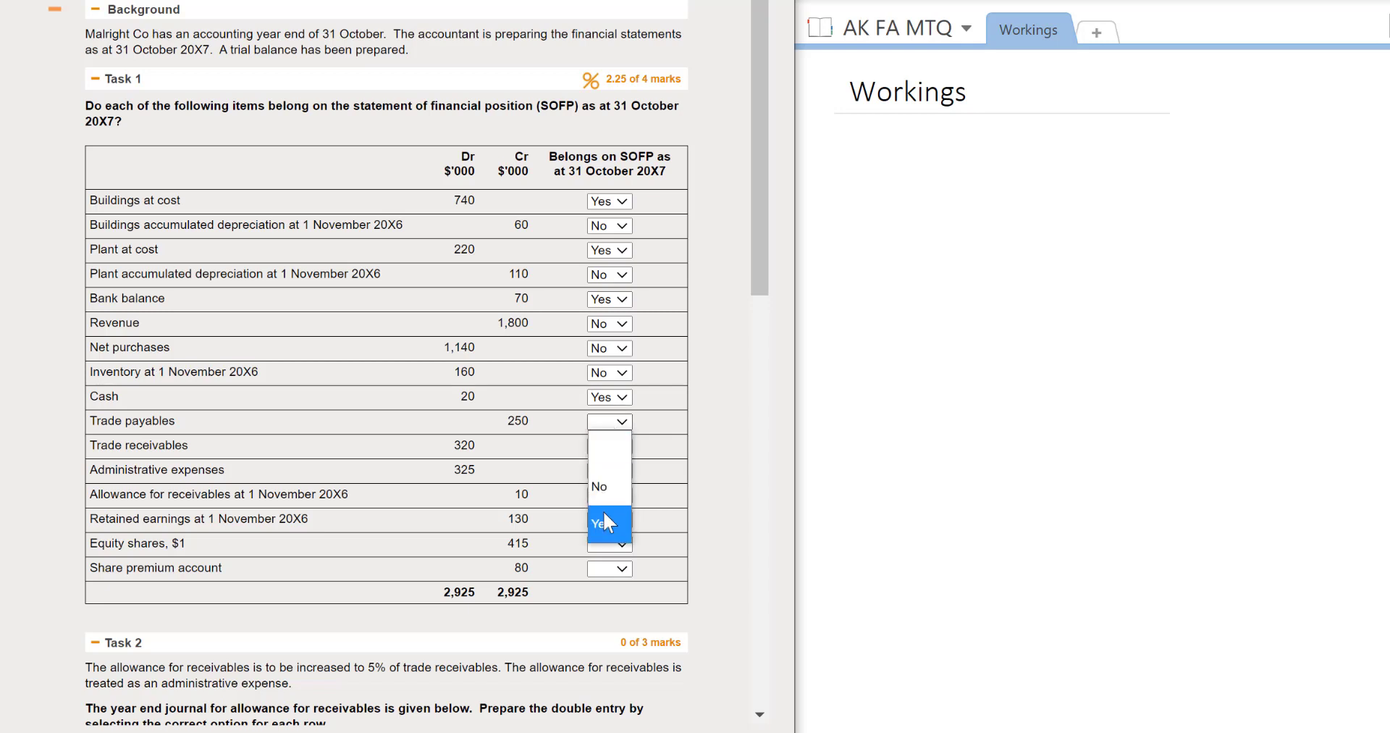
{"action": "left_click", "coordinate": [604, 516]}
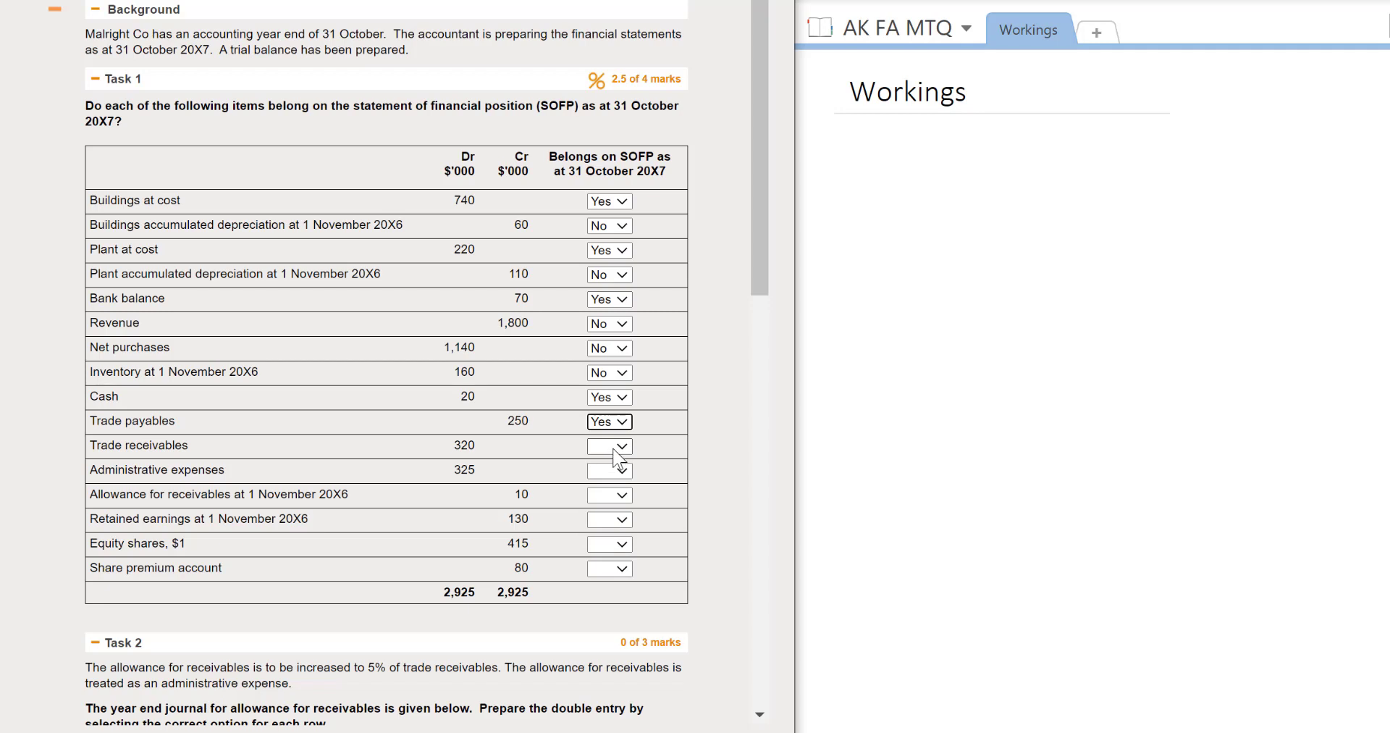
{"action": "left_click", "coordinate": [612, 447]}
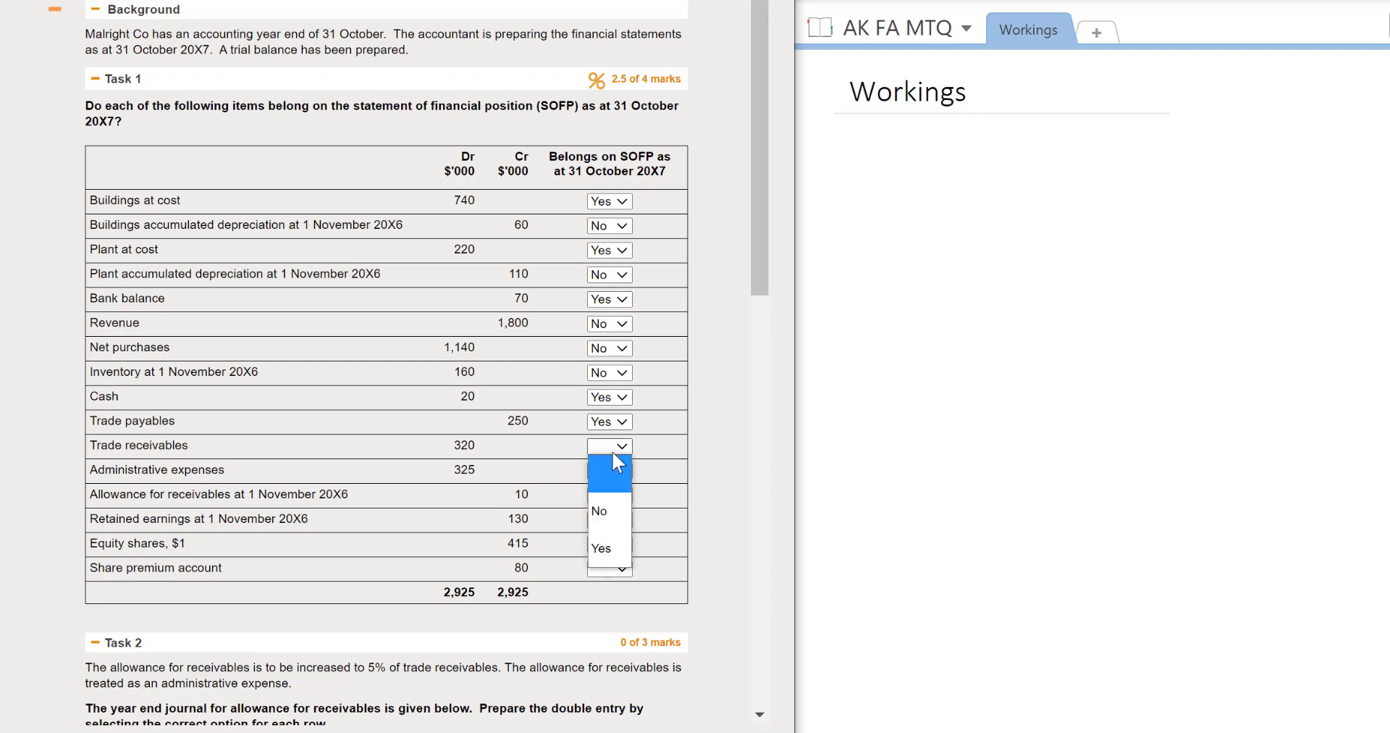
{"action": "left_click", "coordinate": [604, 541]}
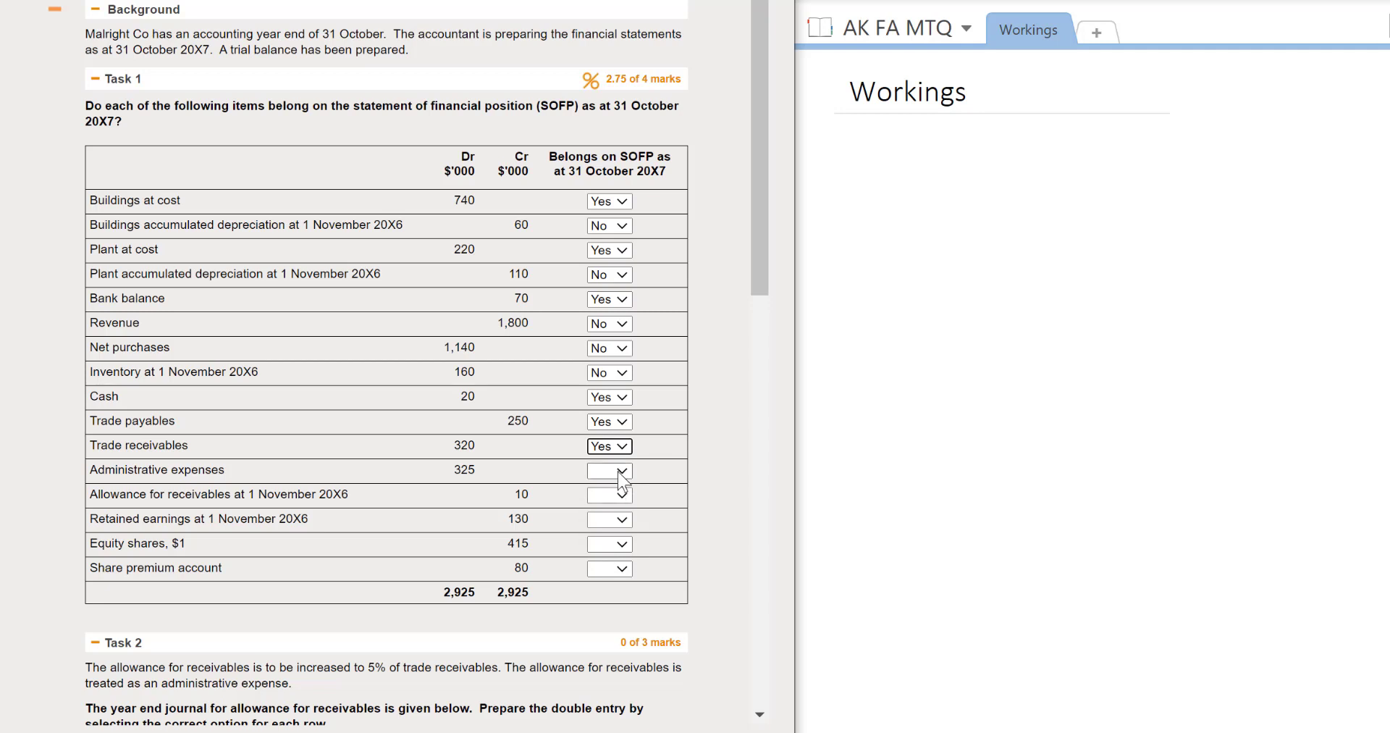
{"action": "left_click", "coordinate": [620, 478]}
{"action": "left_click", "coordinate": [603, 570]}
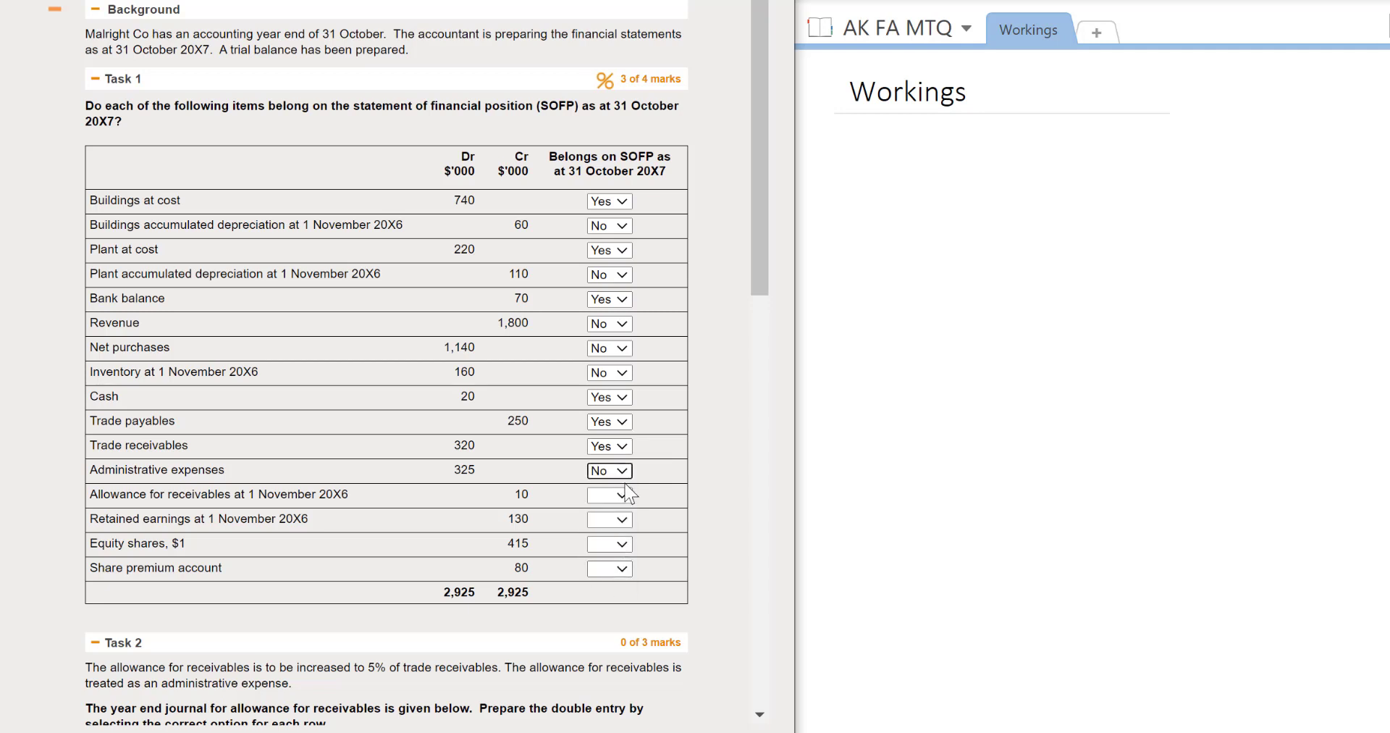
Step: Mark the allowance for receivables and Retained earnings as No
{"action": "left_click_drag", "start_coordinate": [248, 495], "coordinate": [360, 497]}
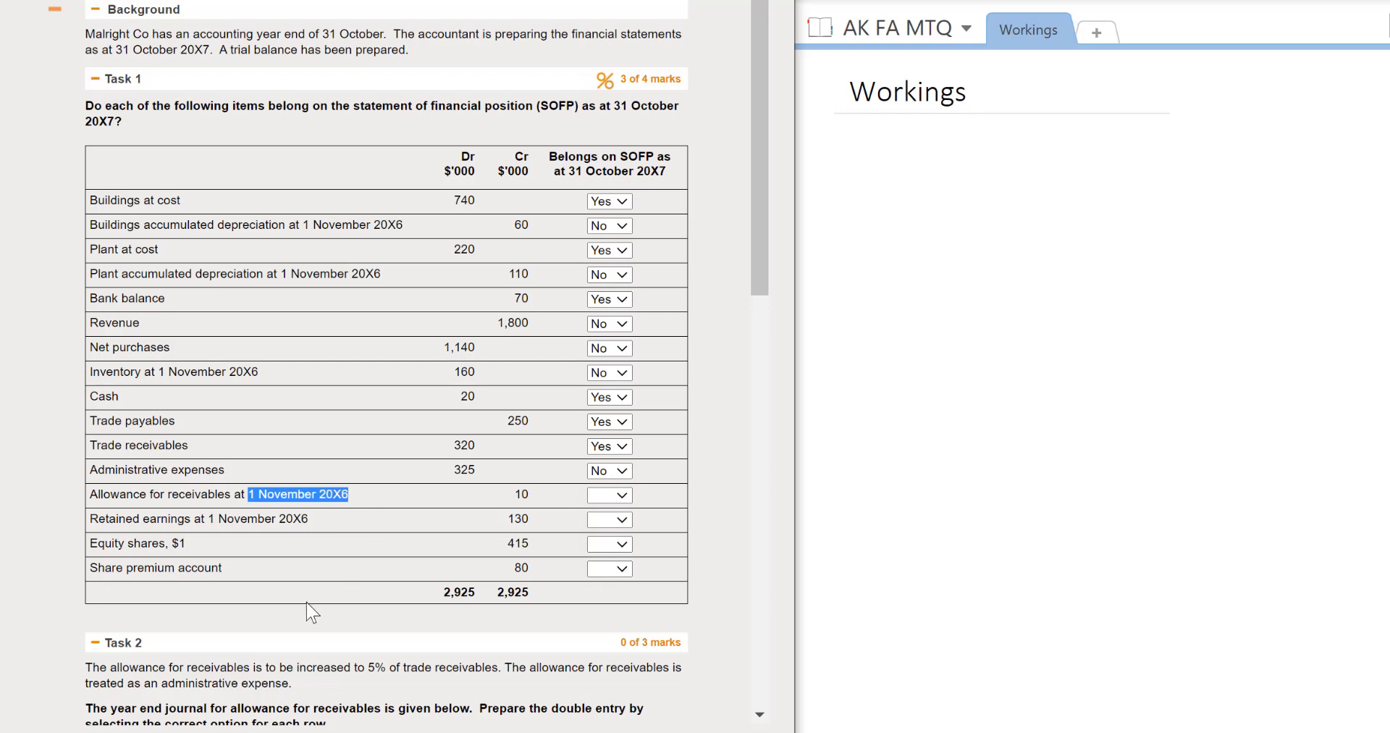
{"action": "left_click", "coordinate": [627, 496]}
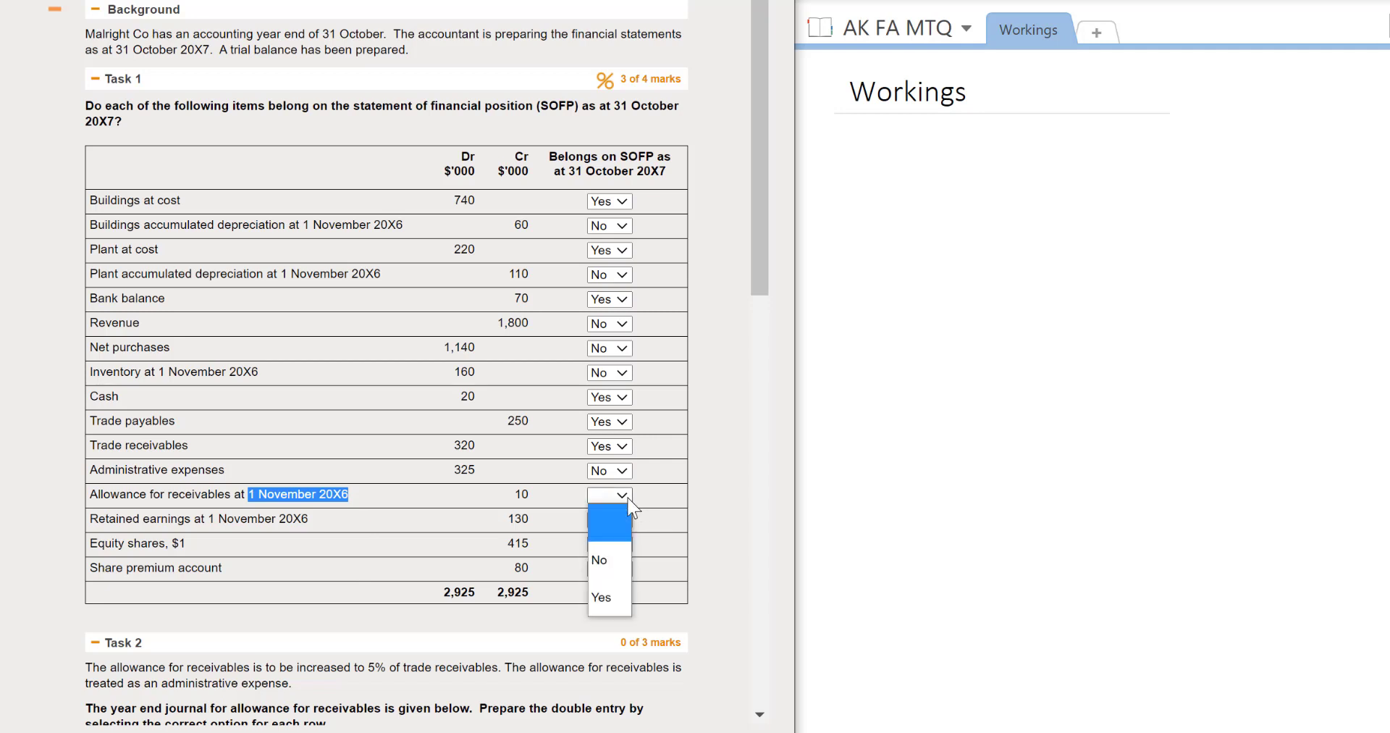
{"action": "left_click", "coordinate": [607, 566]}
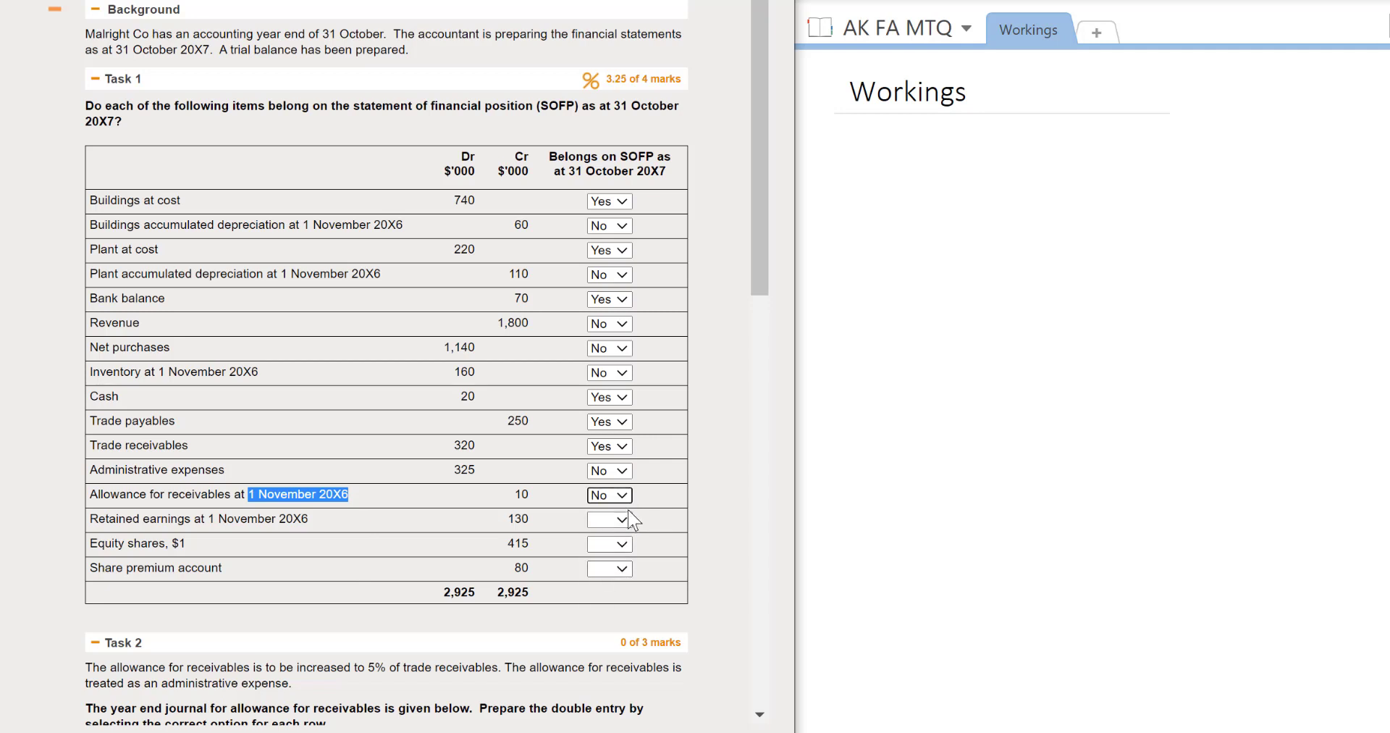
{"action": "left_click_drag", "start_coordinate": [208, 519], "coordinate": [310, 519]}
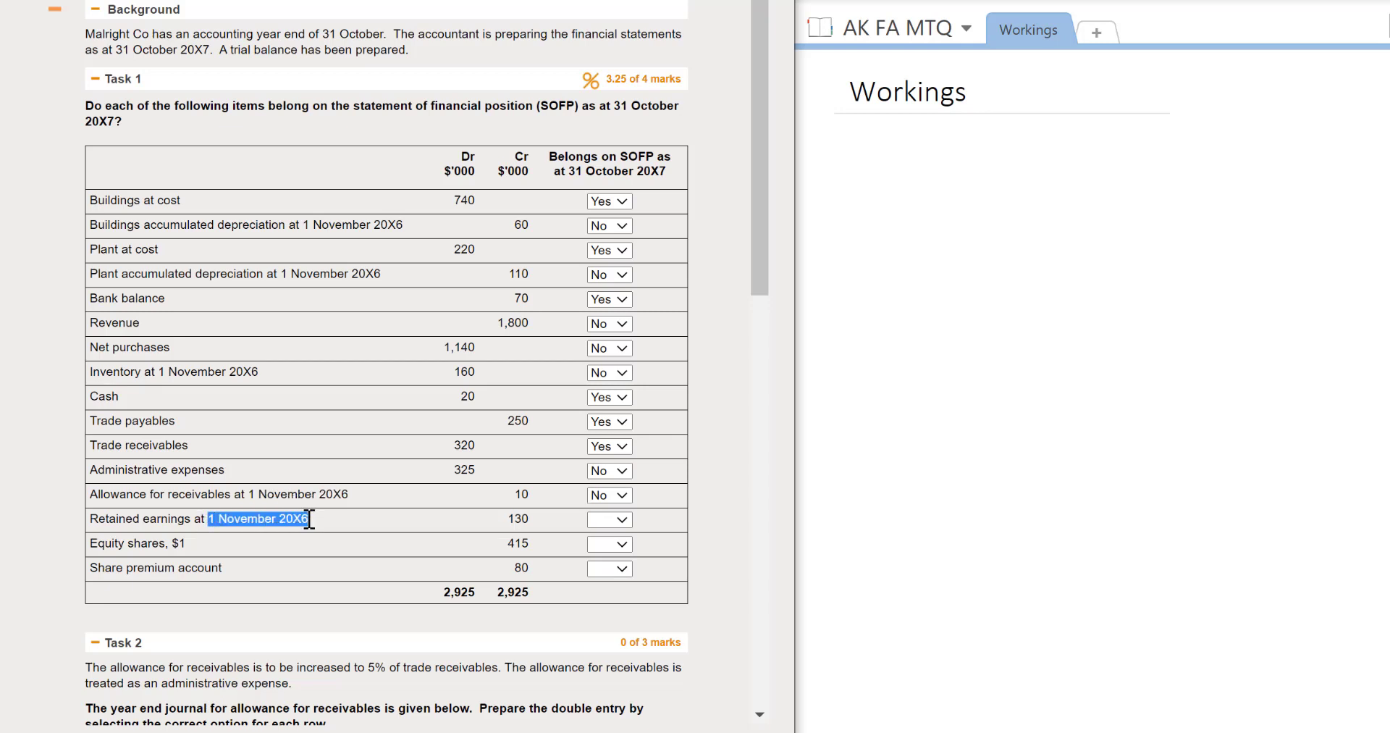
{"action": "left_click", "coordinate": [626, 523]}
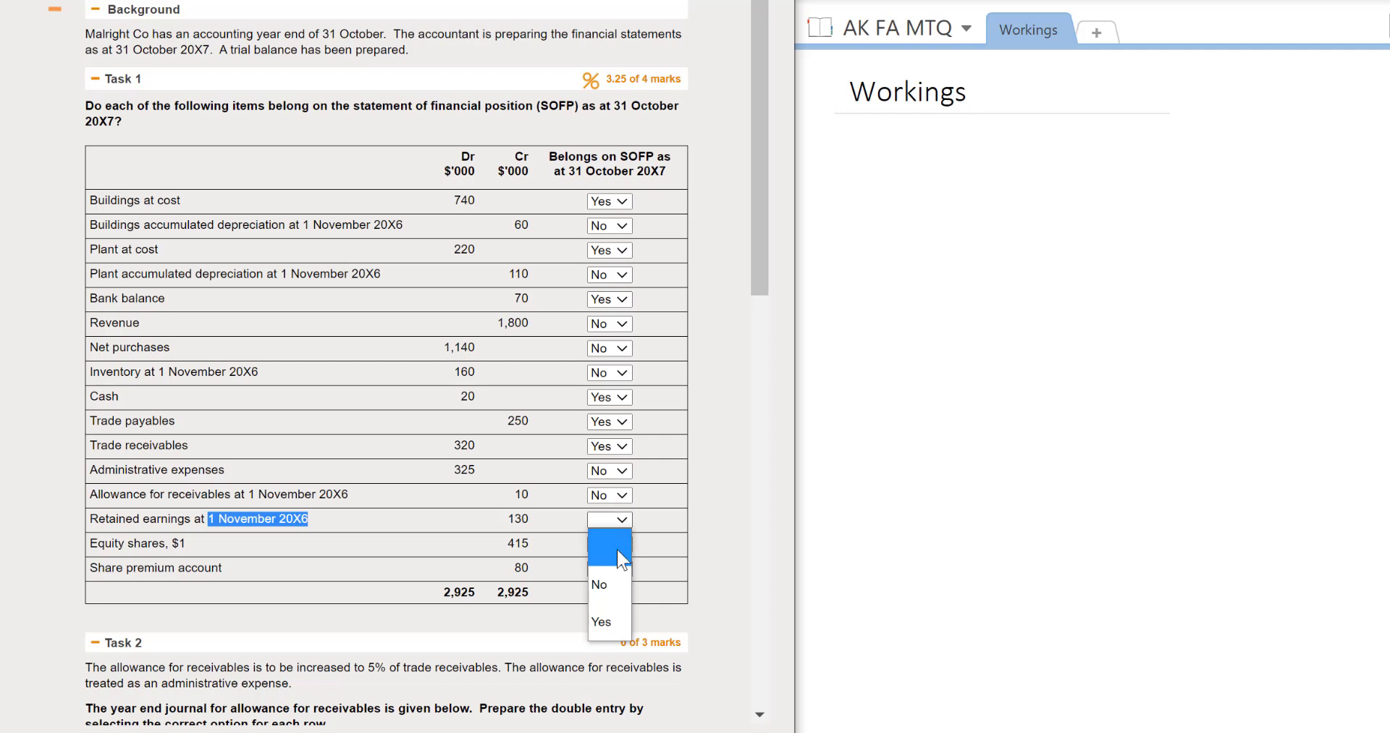
{"action": "left_click", "coordinate": [608, 581]}
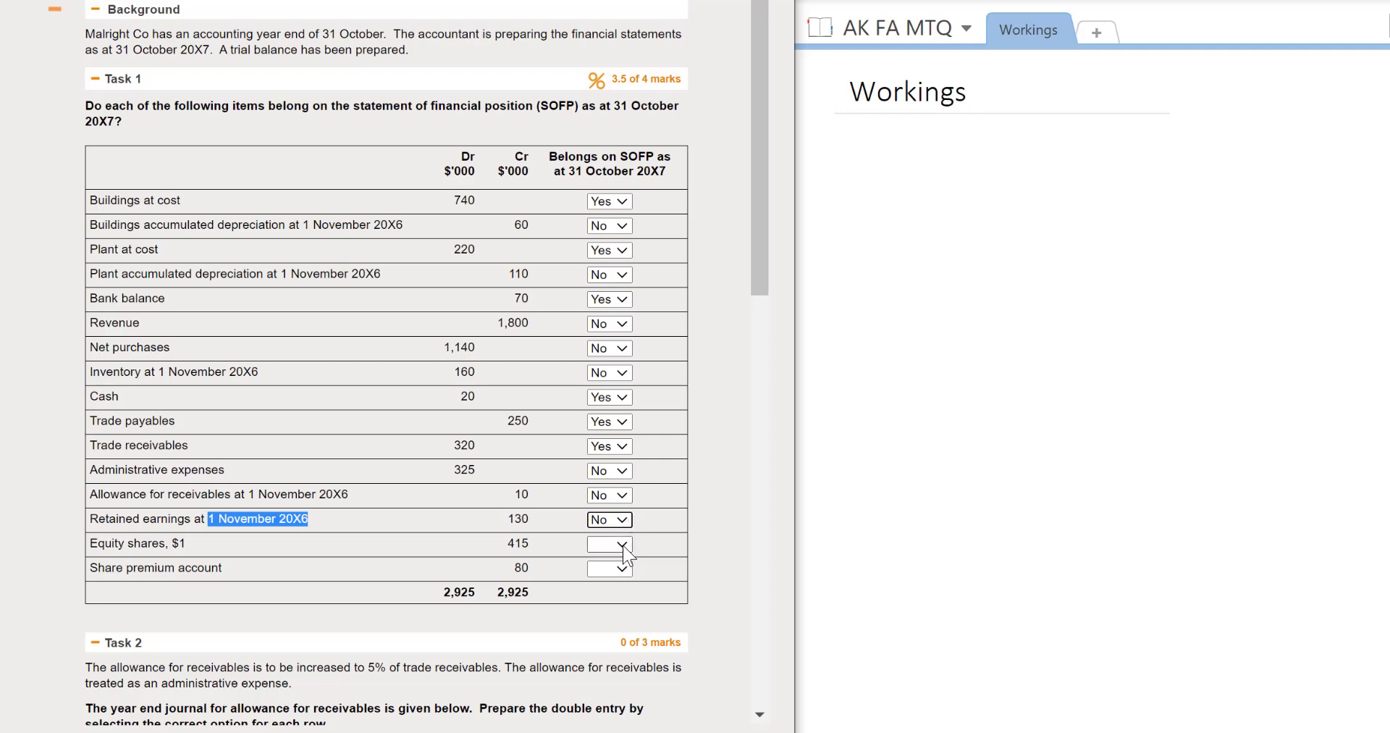
Step: Mark Equity shares and Share premium account as Yes, completing Task 1 at 4/4
{"action": "left_click", "coordinate": [623, 544]}
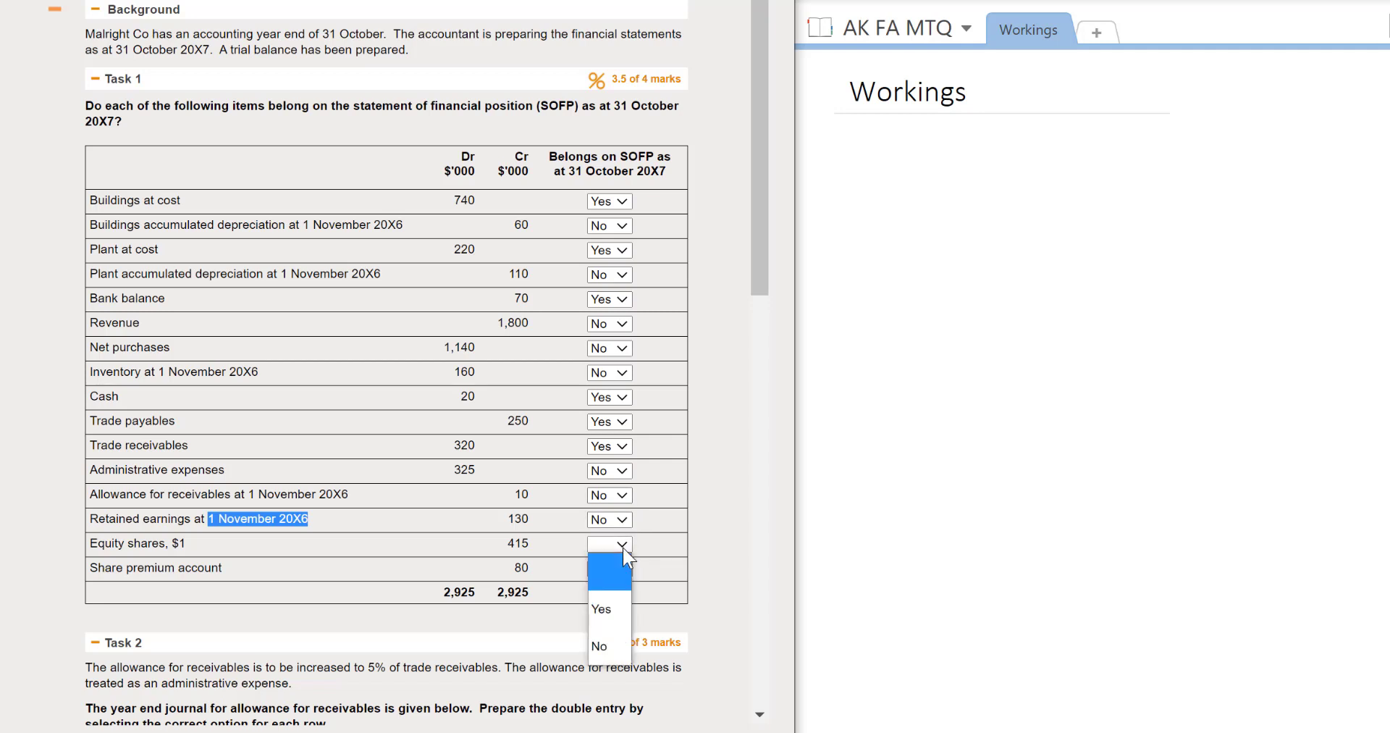
{"action": "left_click", "coordinate": [604, 609]}
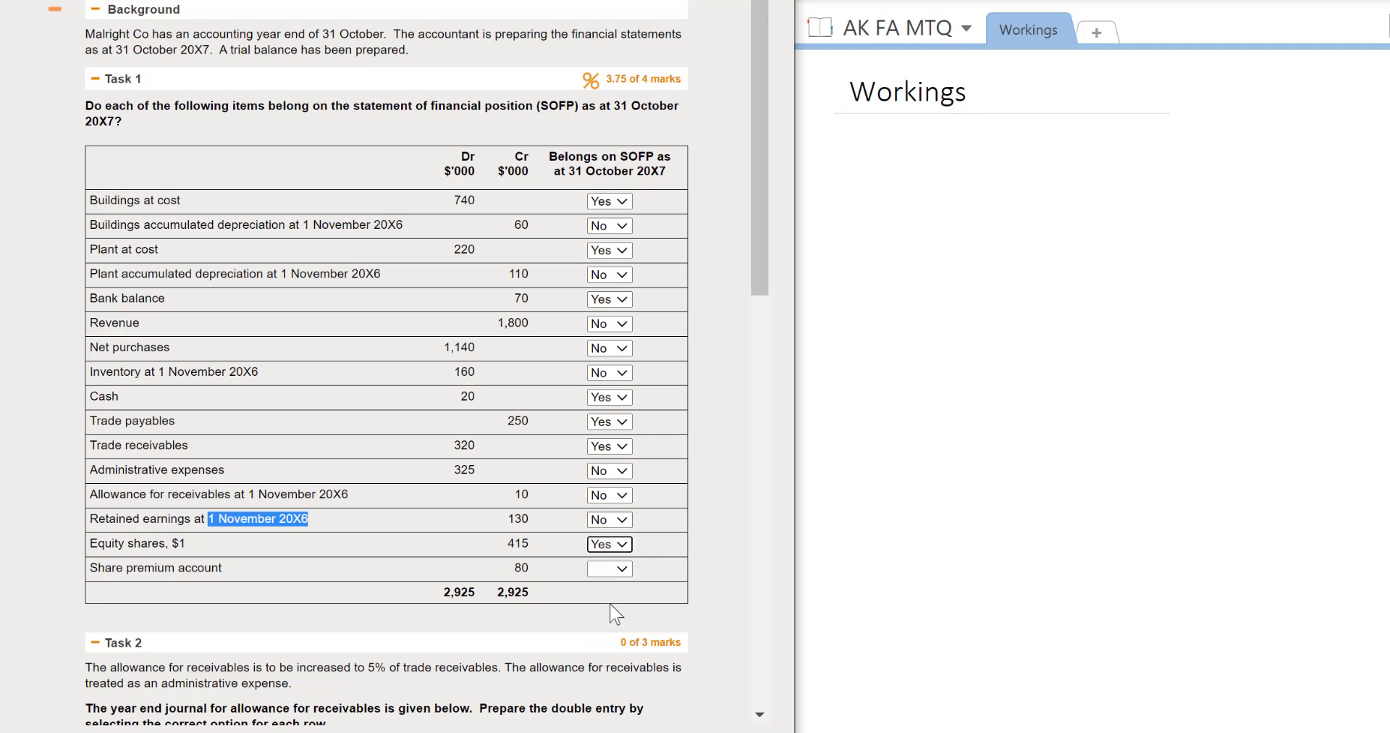
{"action": "left_click", "coordinate": [622, 569]}
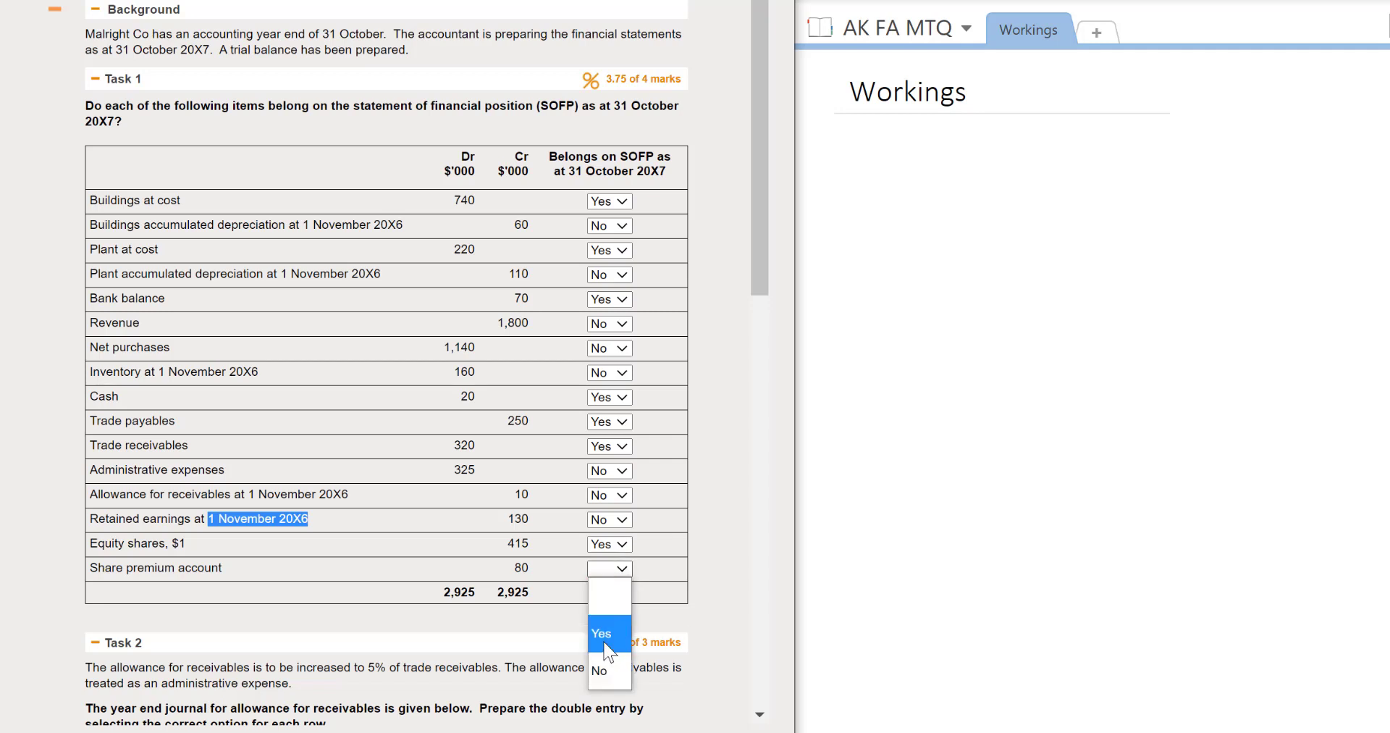
{"action": "left_click", "coordinate": [607, 652]}
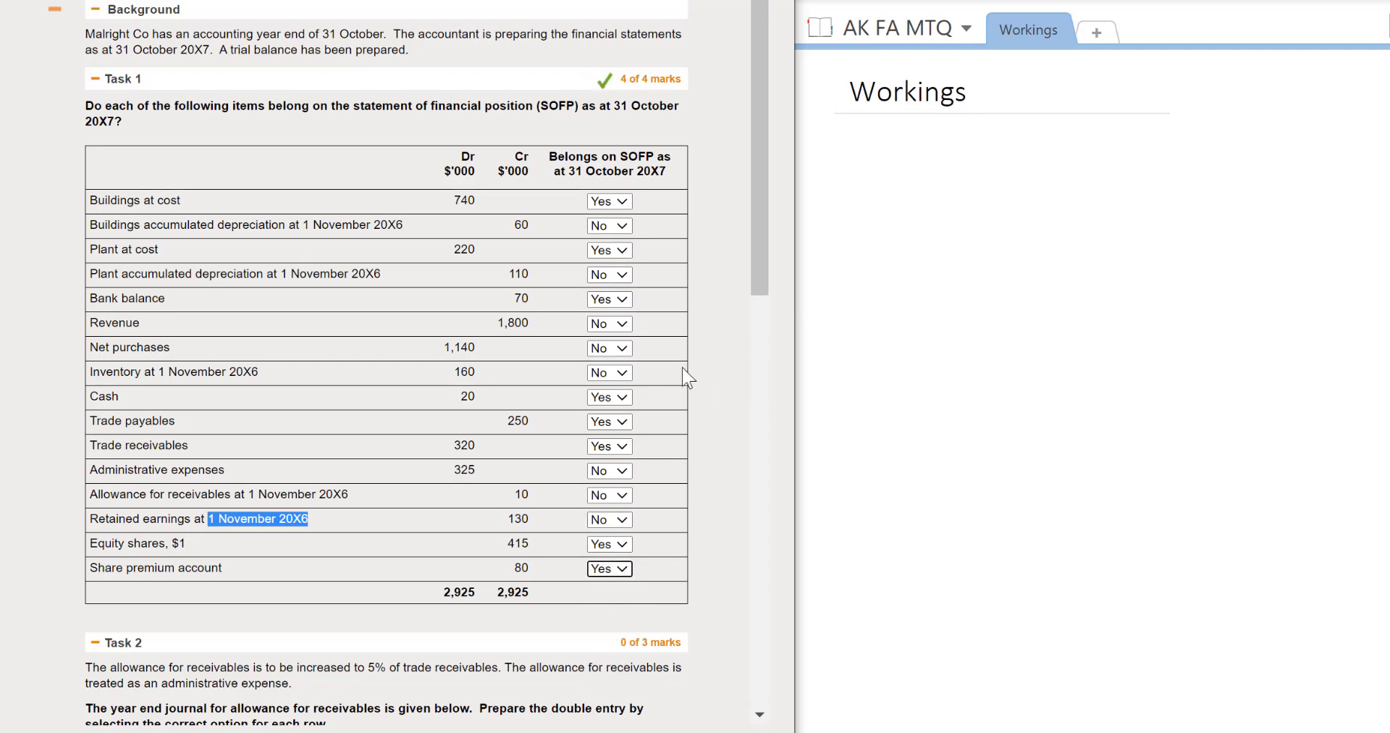